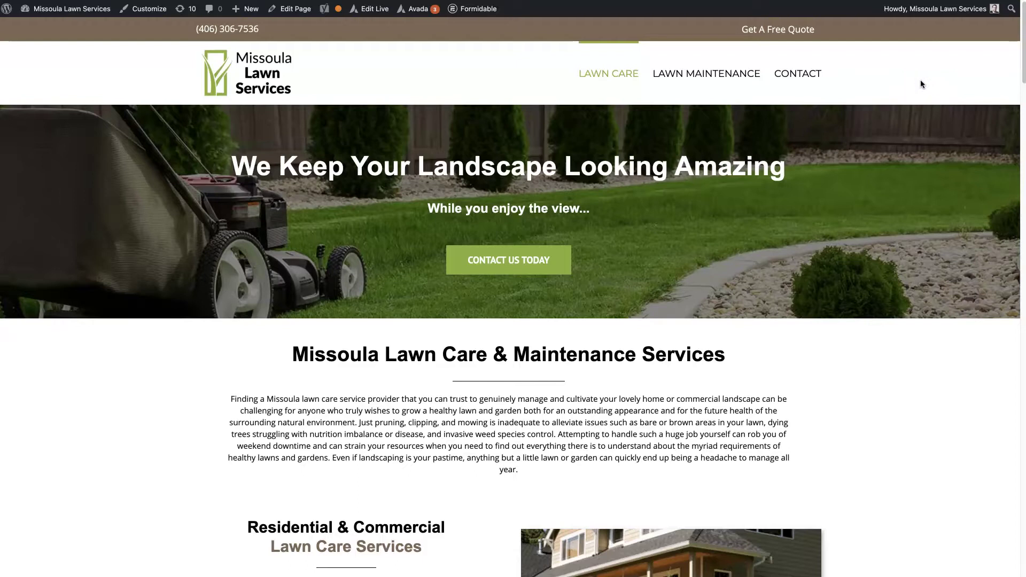
Step: From the admin bar's Avada menu, open Global Options on the Header Content section
left_click(451, 95)
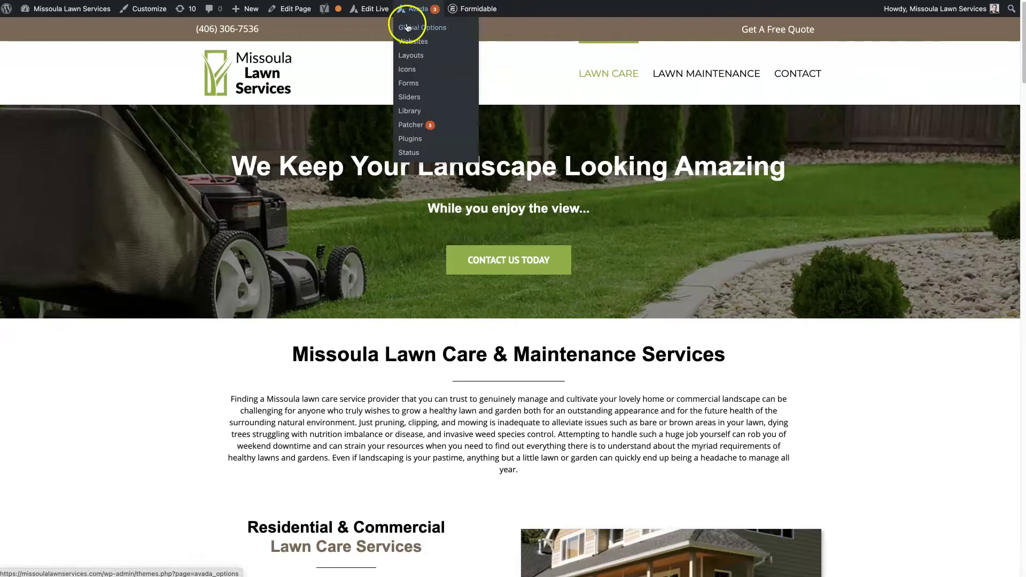
mouse_move(437, 13)
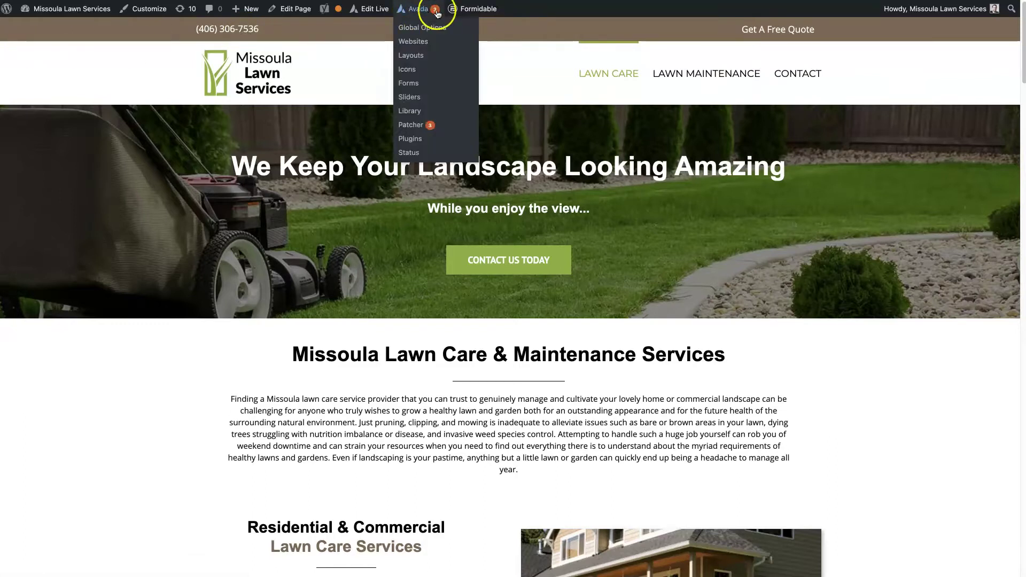
right_click(413, 27)
left_click(433, 33)
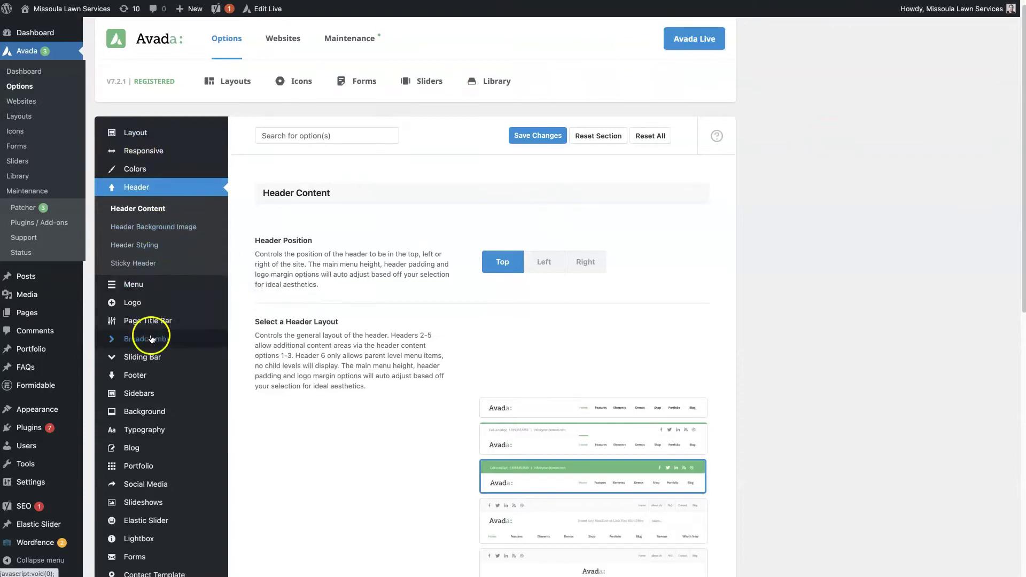
Step: Keep the header at the top with layout 3 and preview the other header layout thumbnails
scroll(151, 341, "down", 4)
scroll(151, 341, "up", 3)
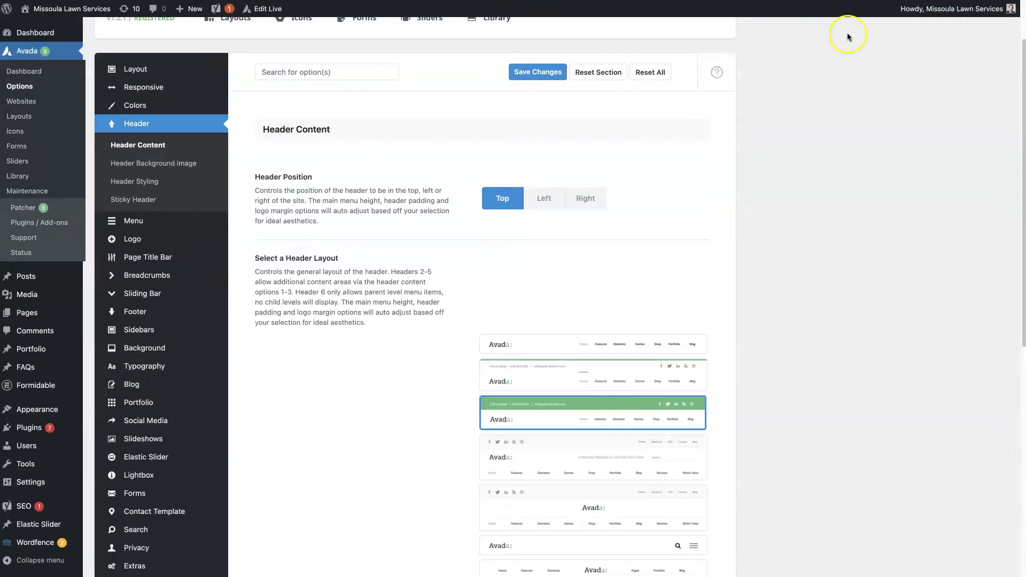
left_click(499, 201)
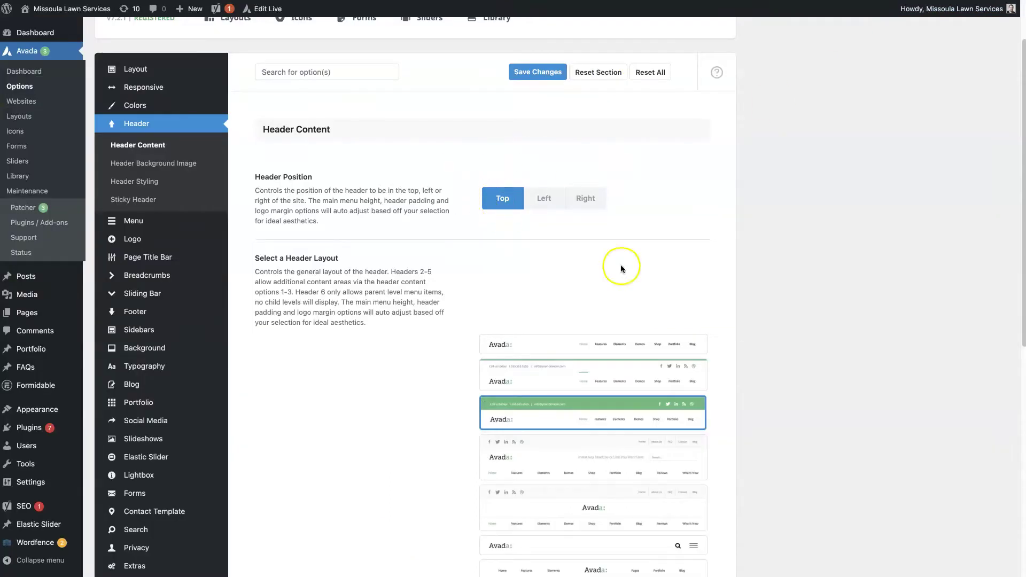
scroll(836, 332, "down", 3)
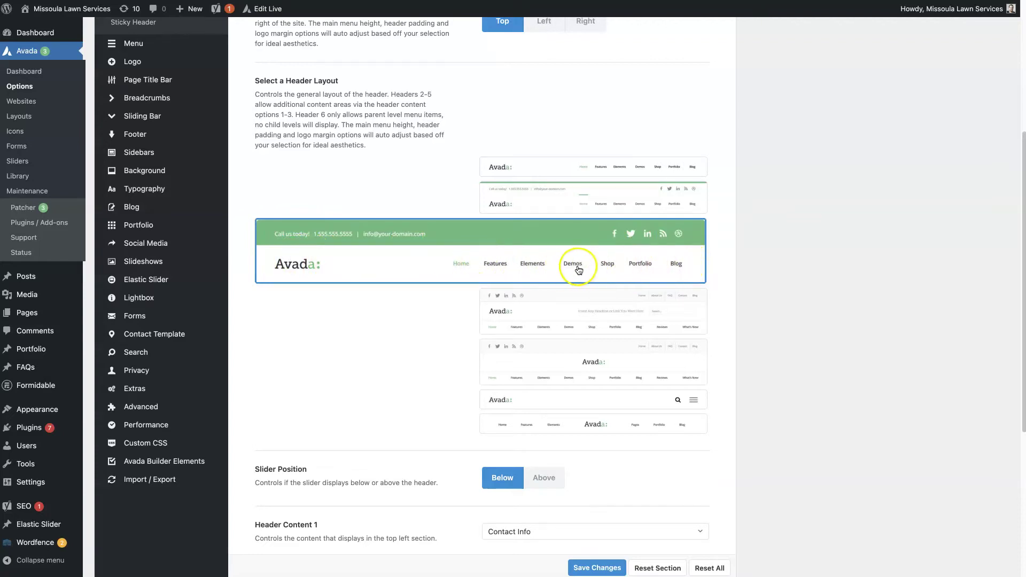
mouse_move(579, 252)
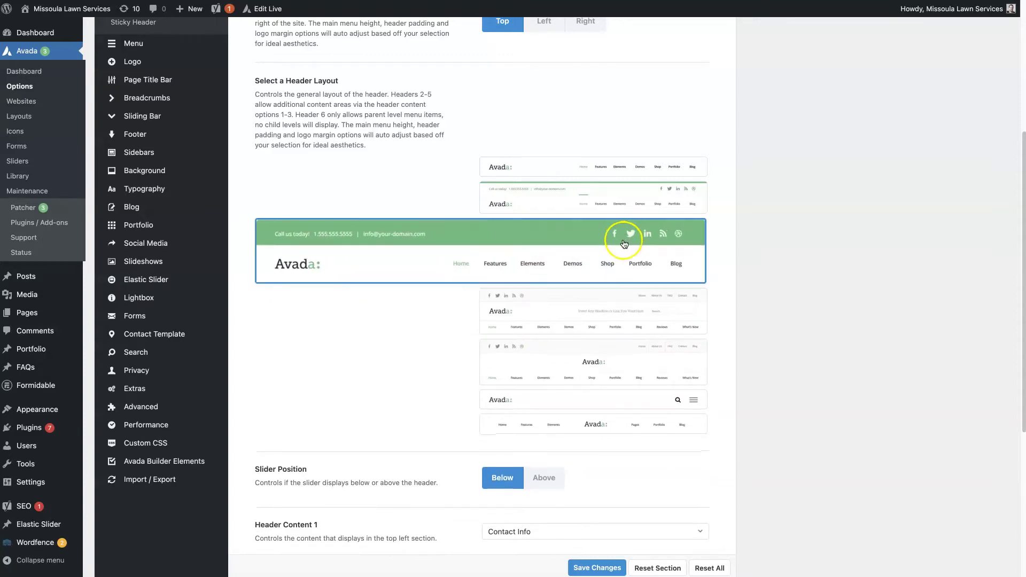
mouse_move(630, 243)
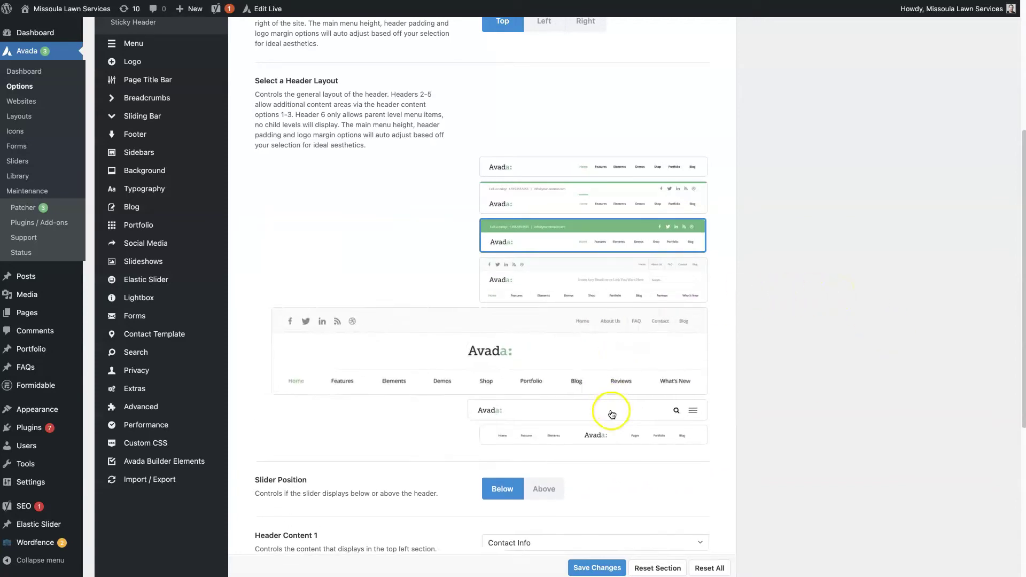
mouse_move(601, 405)
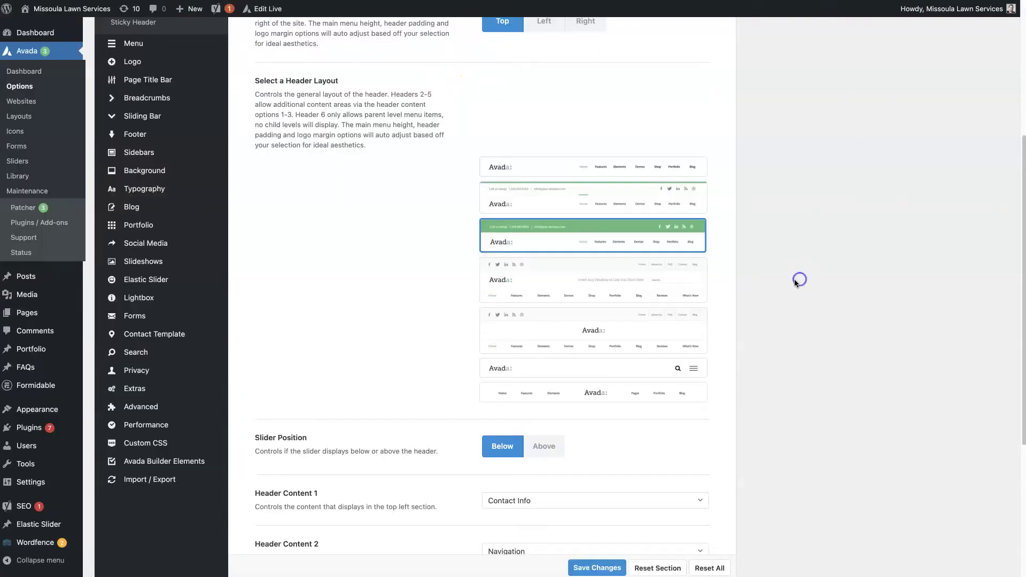
Step: Scroll to Header Content 1 (Contact Info) and Header Content 2 (Navigation)
scroll(795, 282, "down", 4)
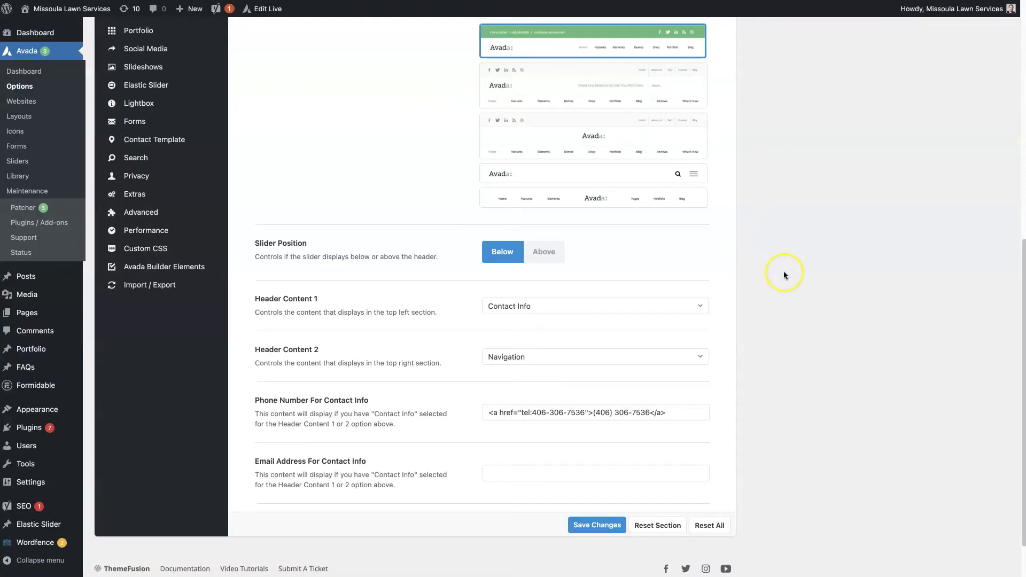
Step: Point out the Phone Number For Contact Info value and the empty contact email setting, leaving both unchanged
scroll(783, 271, "down", 3)
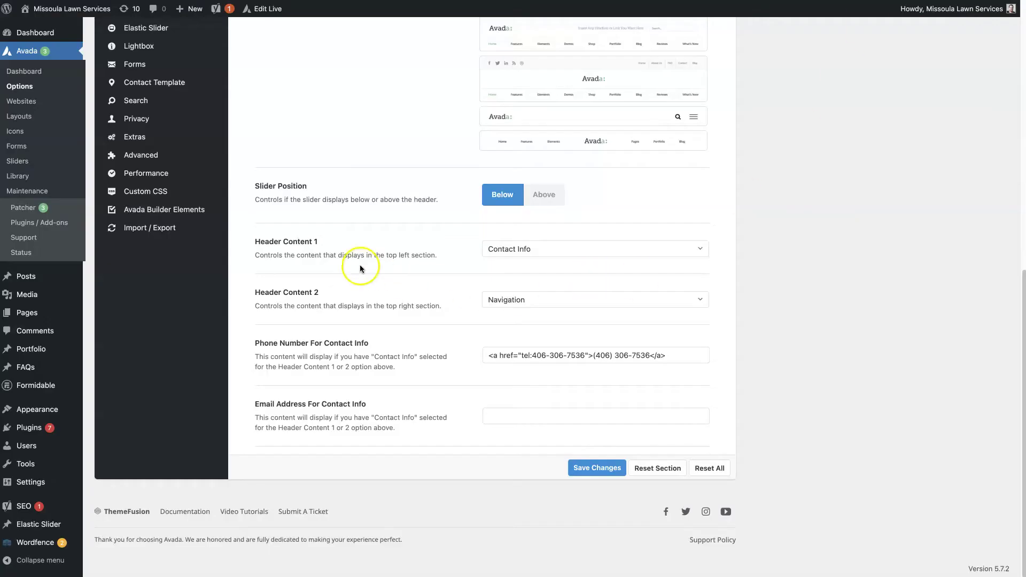
triple_click(249, 240)
left_click(300, 241)
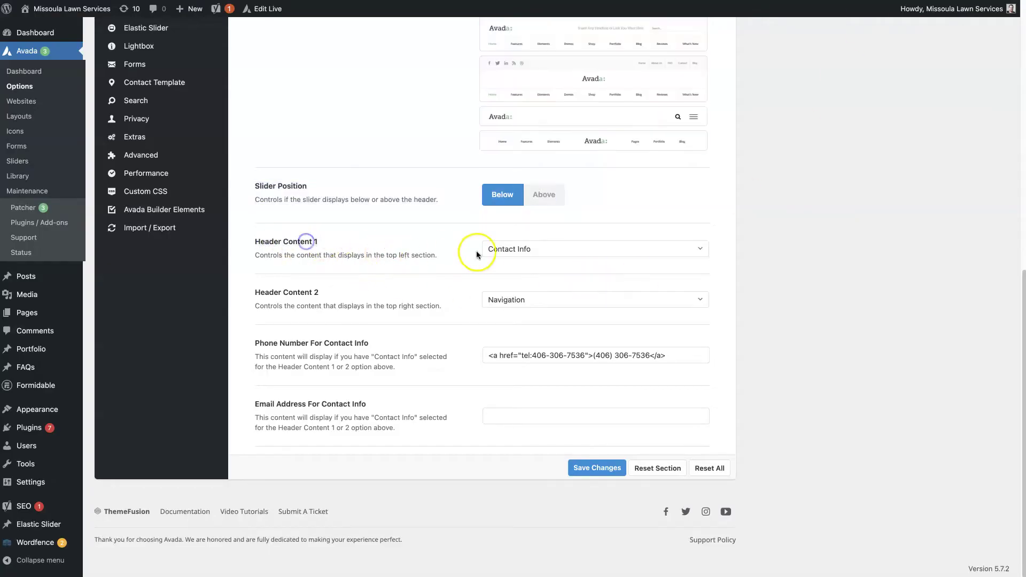
triple_click(681, 355)
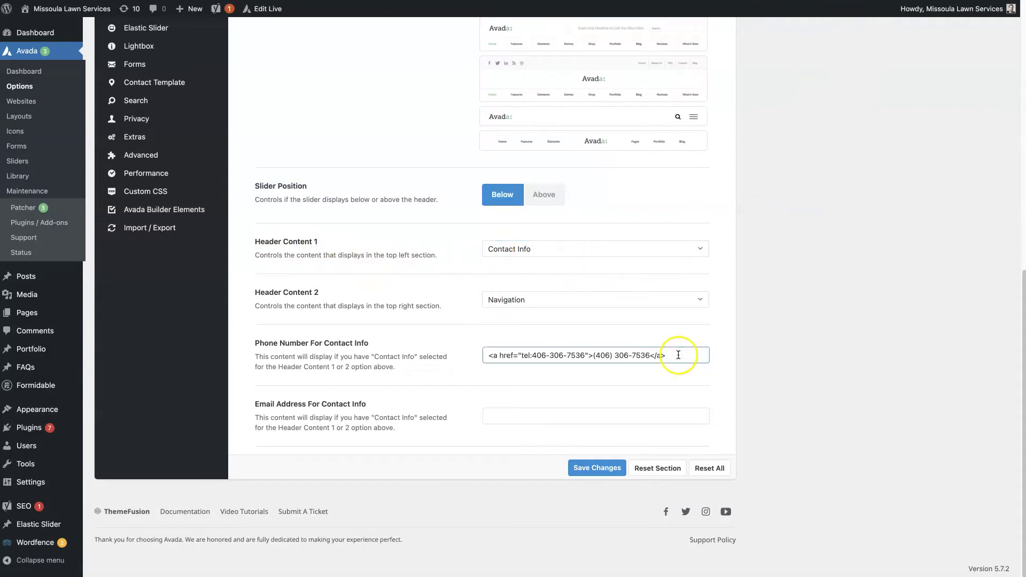
left_click(504, 413)
left_click(543, 387)
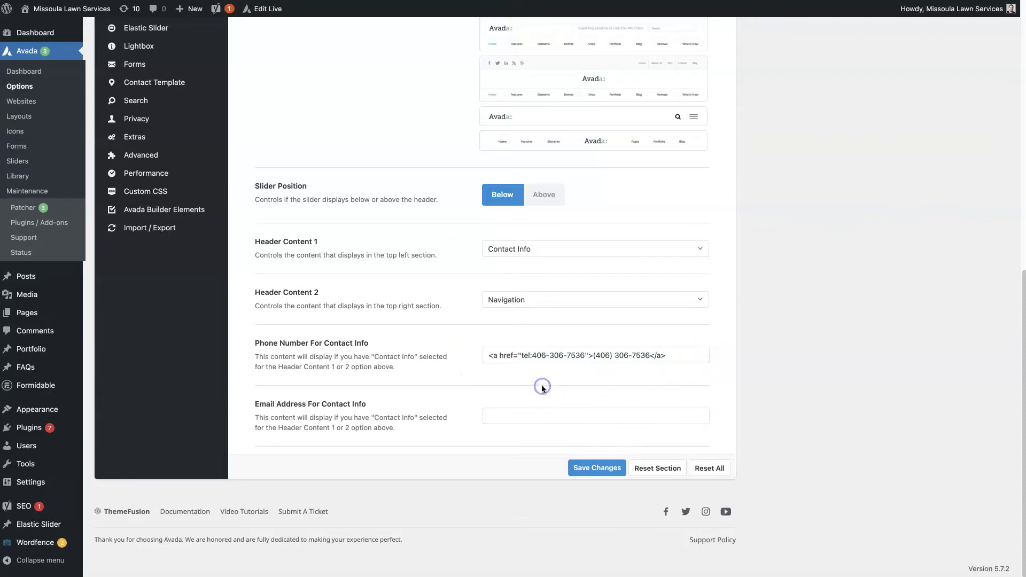
Step: Highlight the phone number, its tel: link code, and the Header Content 2 label
left_click_drag(593, 355, 618, 355)
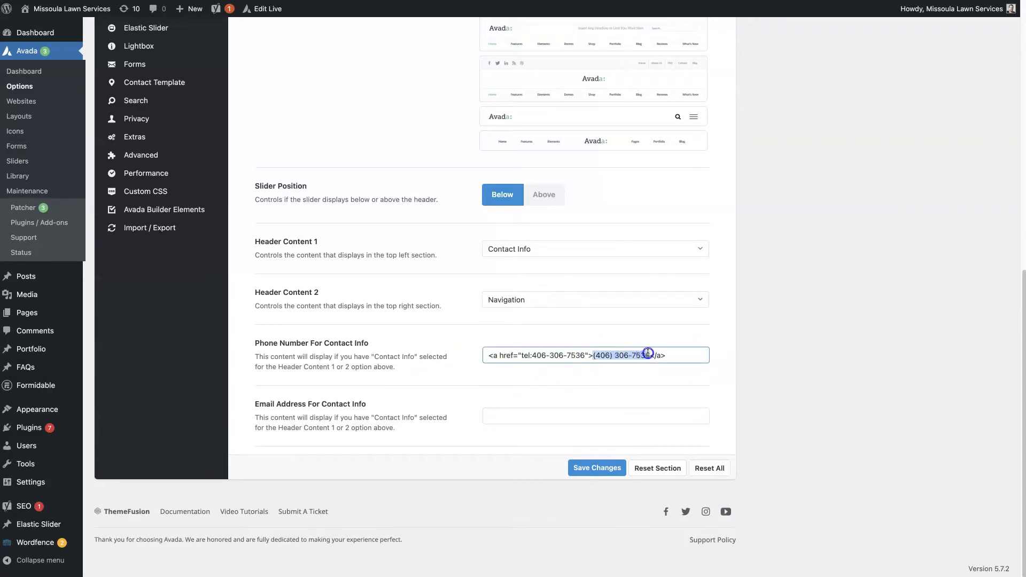
left_click(636, 381)
left_click(521, 356)
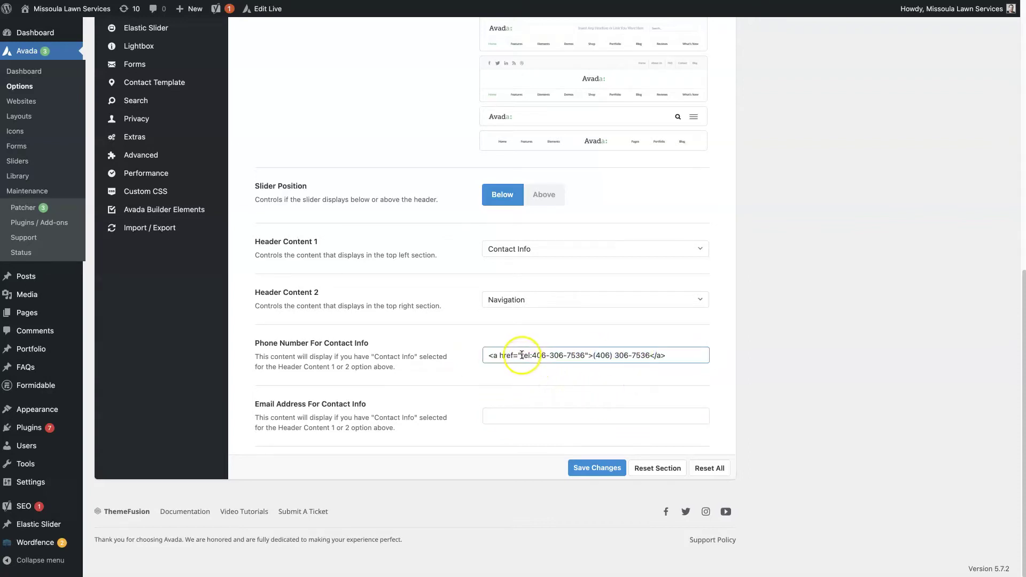
left_click_drag(523, 355, 586, 353)
left_click(575, 402)
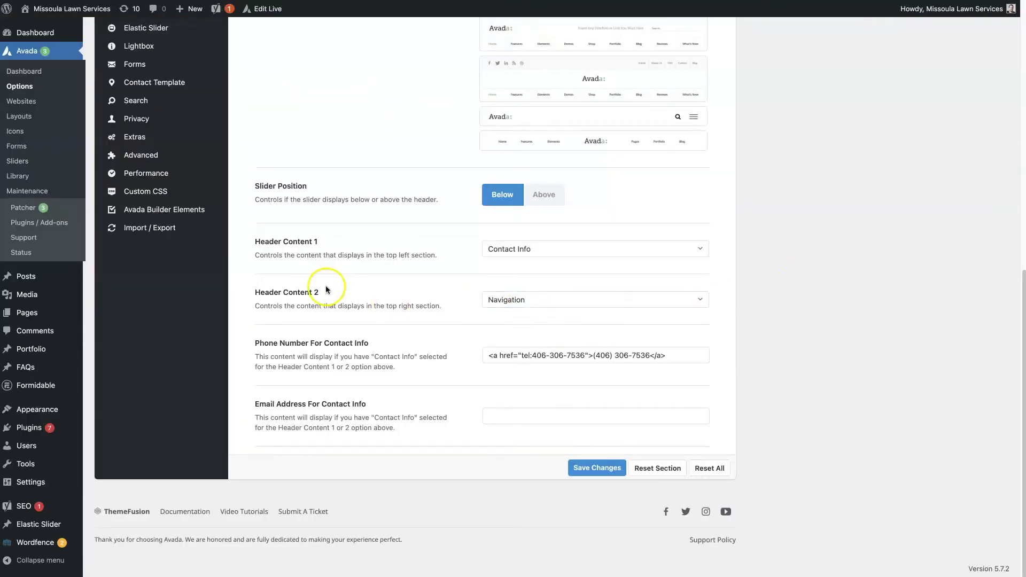
left_click_drag(255, 292, 303, 292)
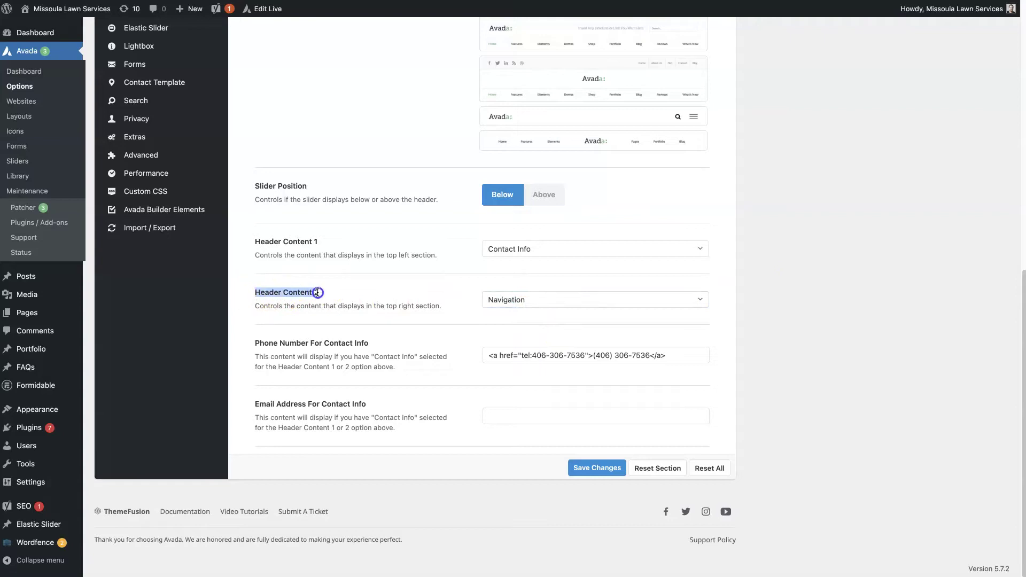
left_click(317, 292)
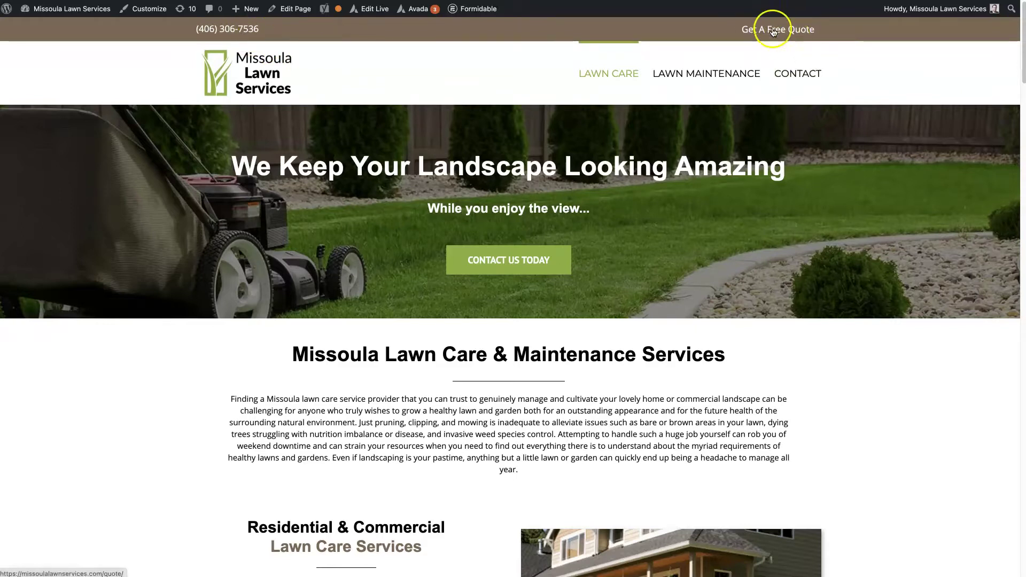
Step: Return to the Avada Options tab with the contact phone field and empty email field
left_click(931, 74)
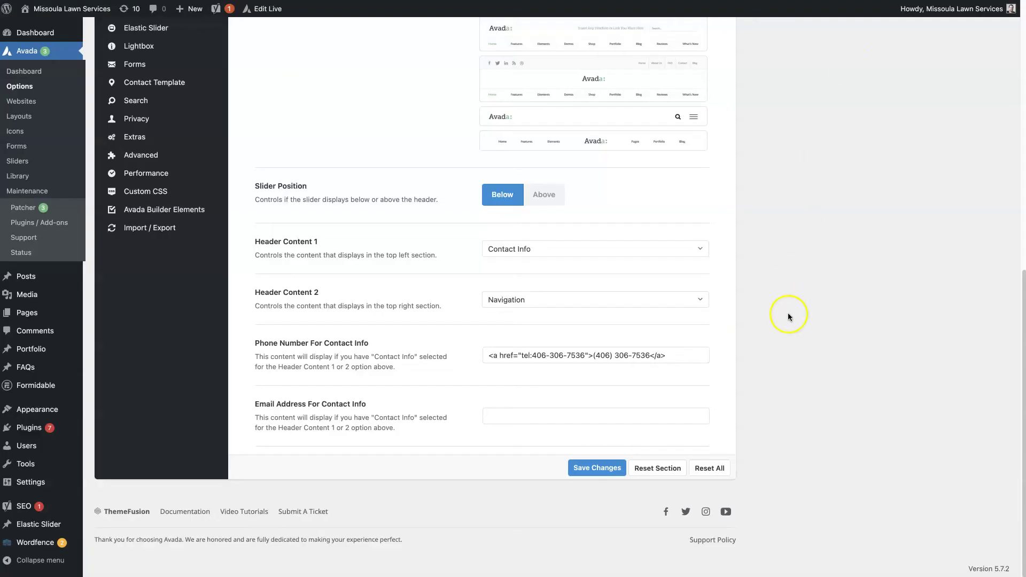
Step: Review Header Background Image, then Header Styling down to the Header Top Background Color setting
scroll(780, 313, "up", 15)
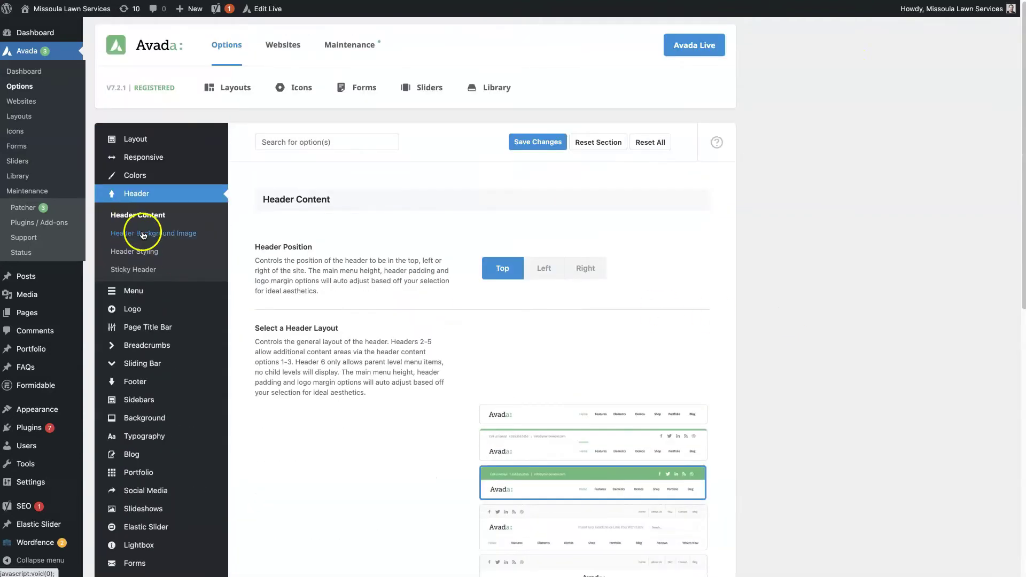
left_click(144, 234)
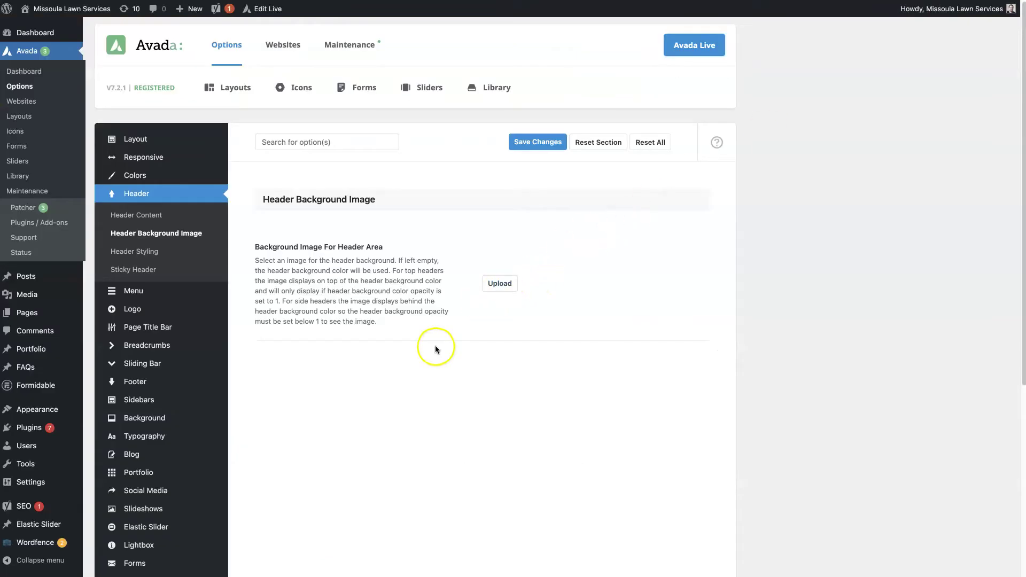
left_click(147, 257)
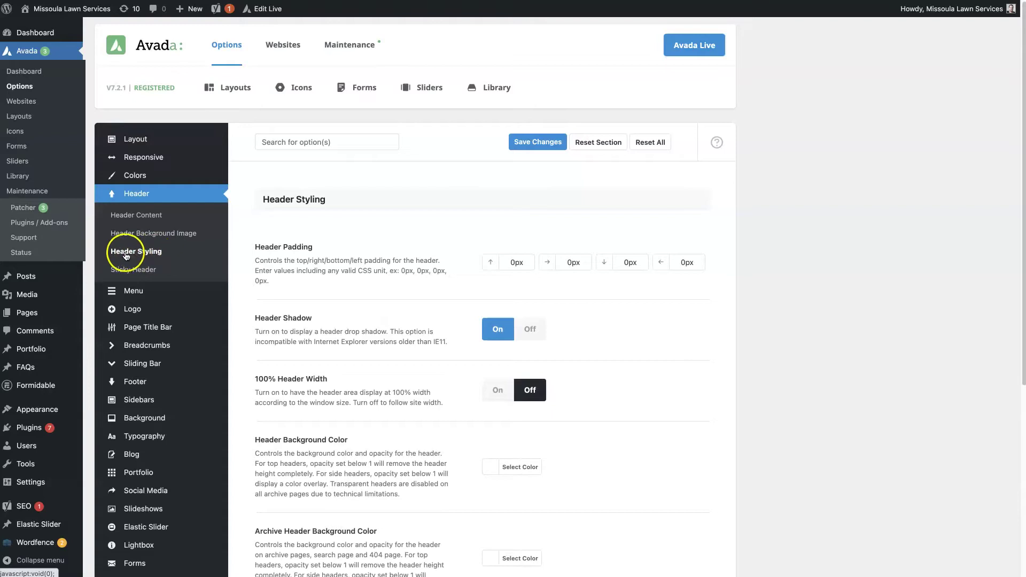
scroll(458, 291, "down", 3)
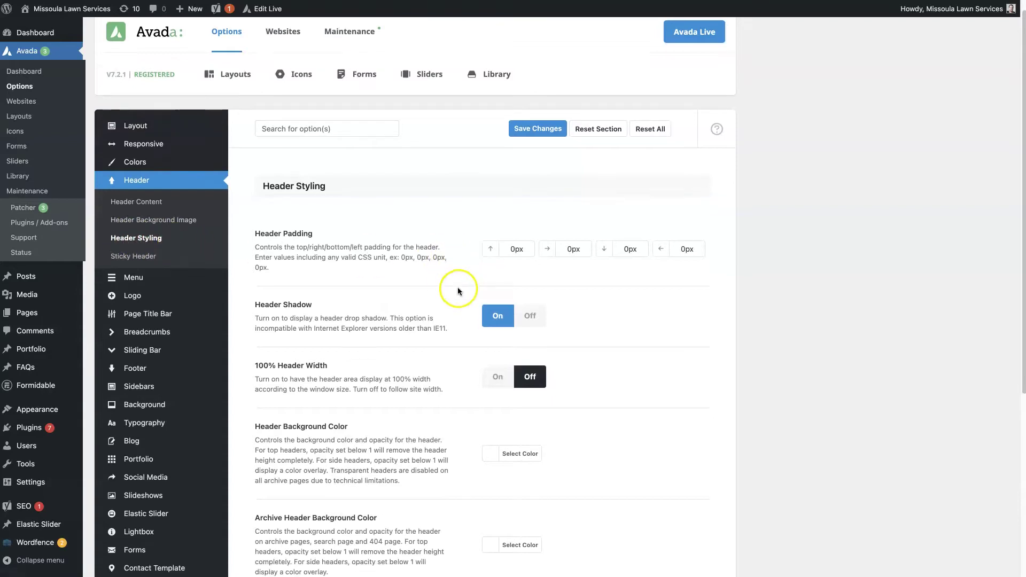
scroll(458, 291, "down", 5)
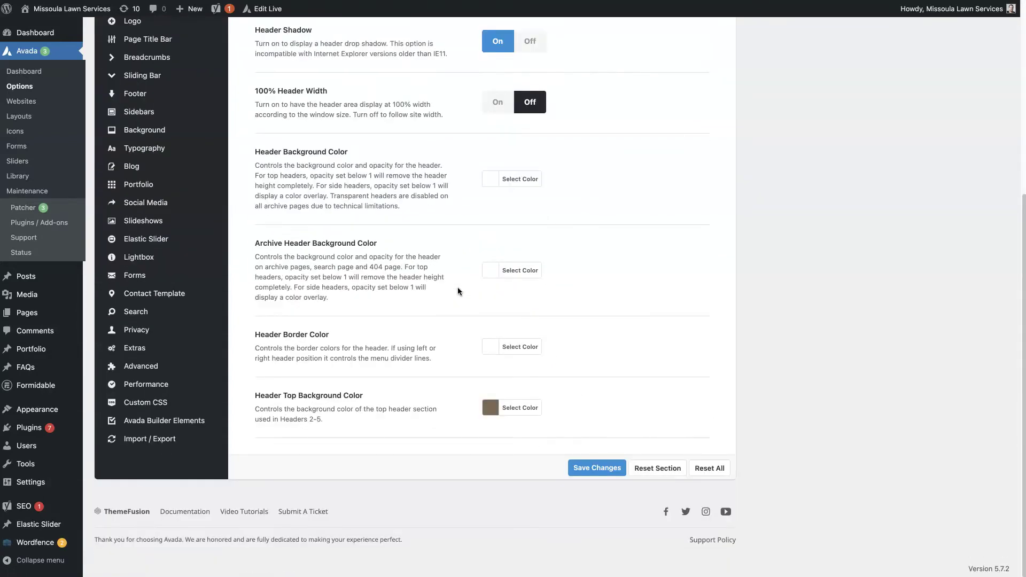
left_click_drag(255, 404, 364, 404)
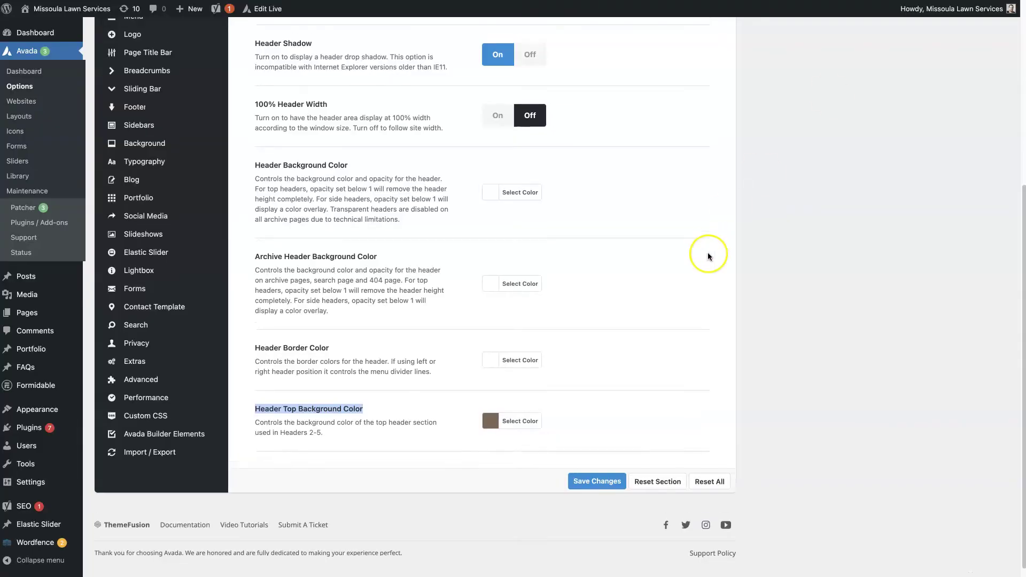
scroll(707, 256, "up", 2)
scroll(707, 256, "up", 1)
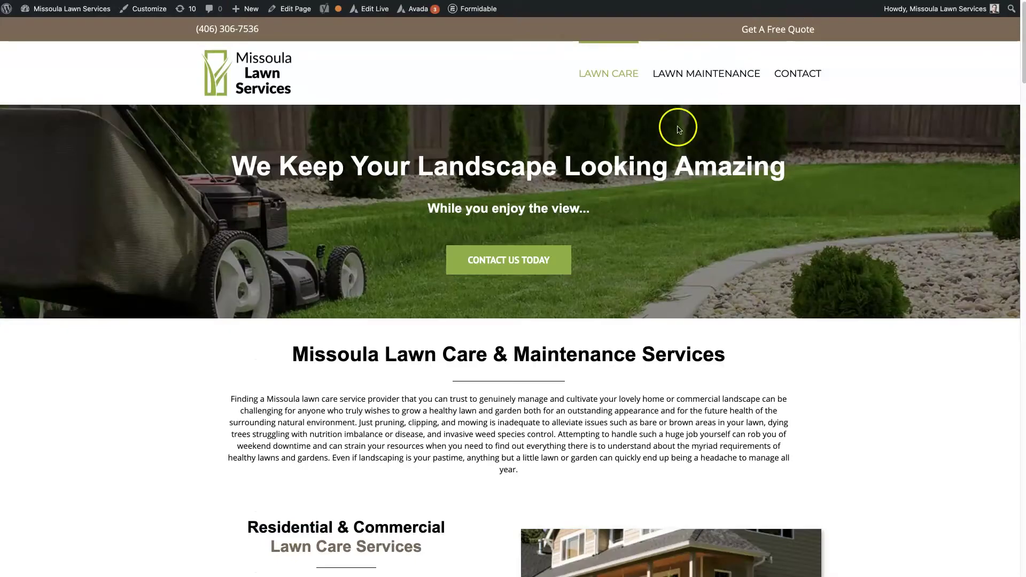
right_click(799, 68)
left_click(808, 72)
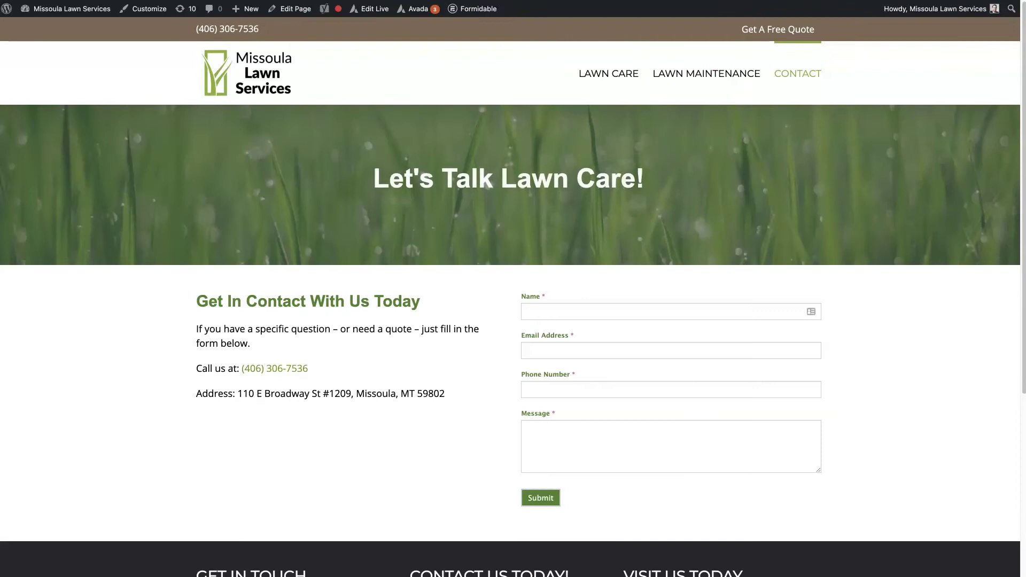
scroll(814, 281, "down", 5)
scroll(813, 281, "up", 5)
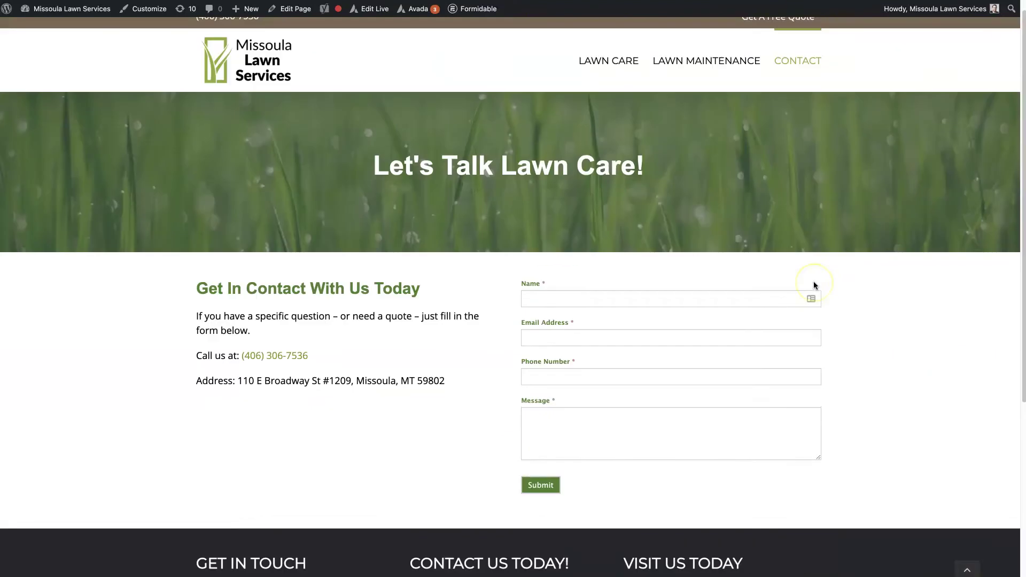
scroll(814, 285, "down", 5)
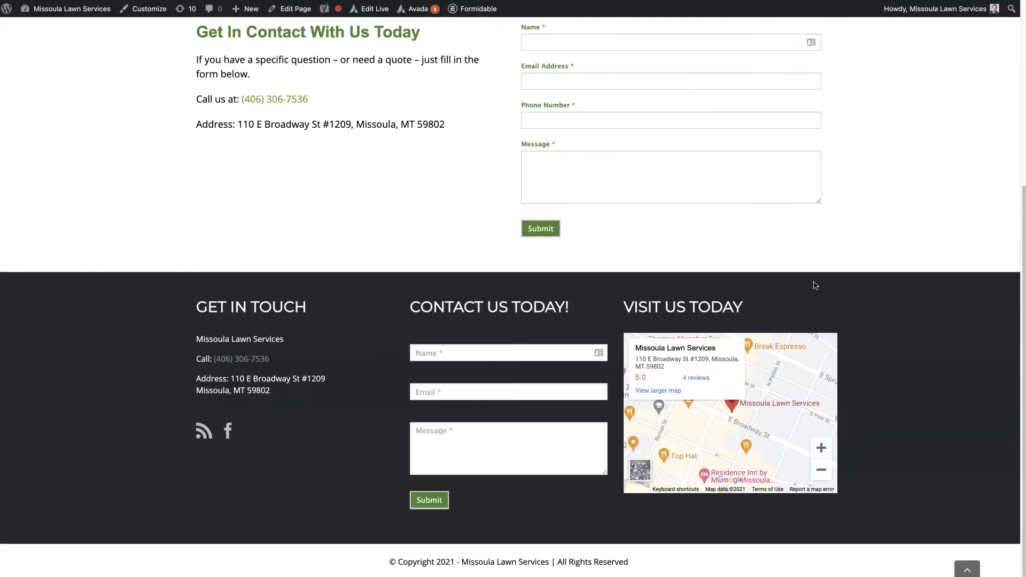
scroll(814, 282, "up", 5)
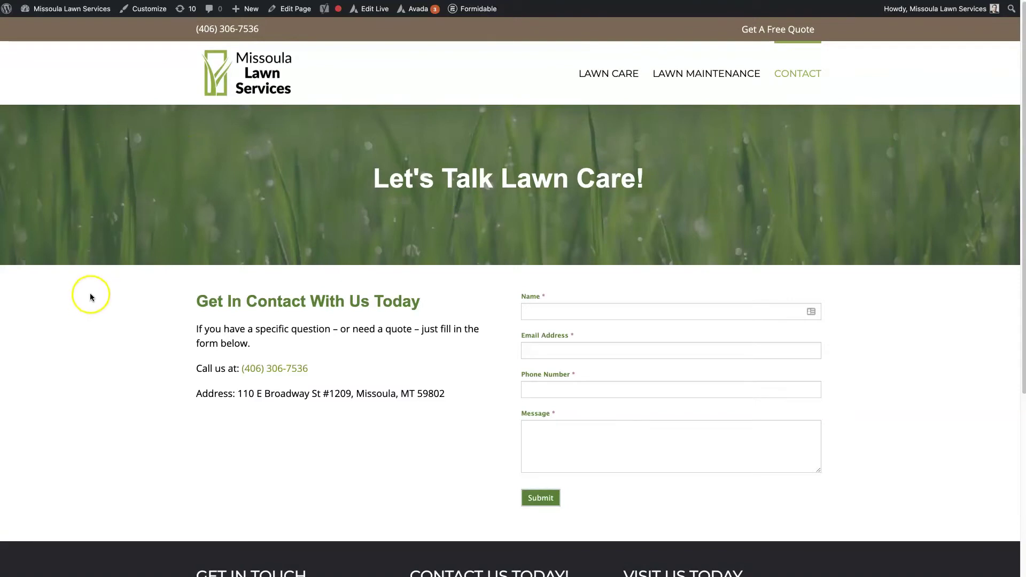
Step: Open the Contact page editor in a new tab and remove its Avada Slider
right_click(295, 8)
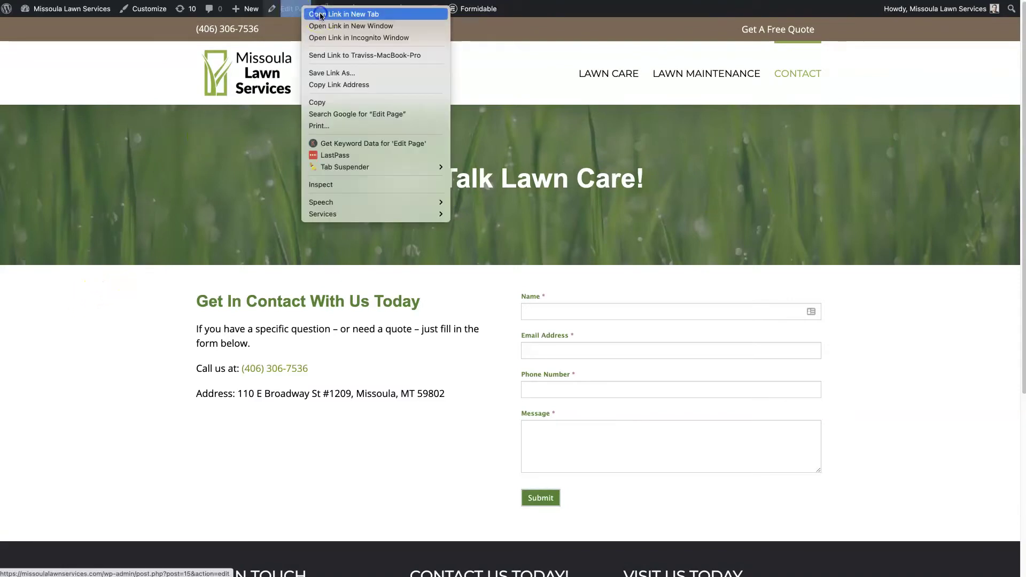
left_click(313, 11)
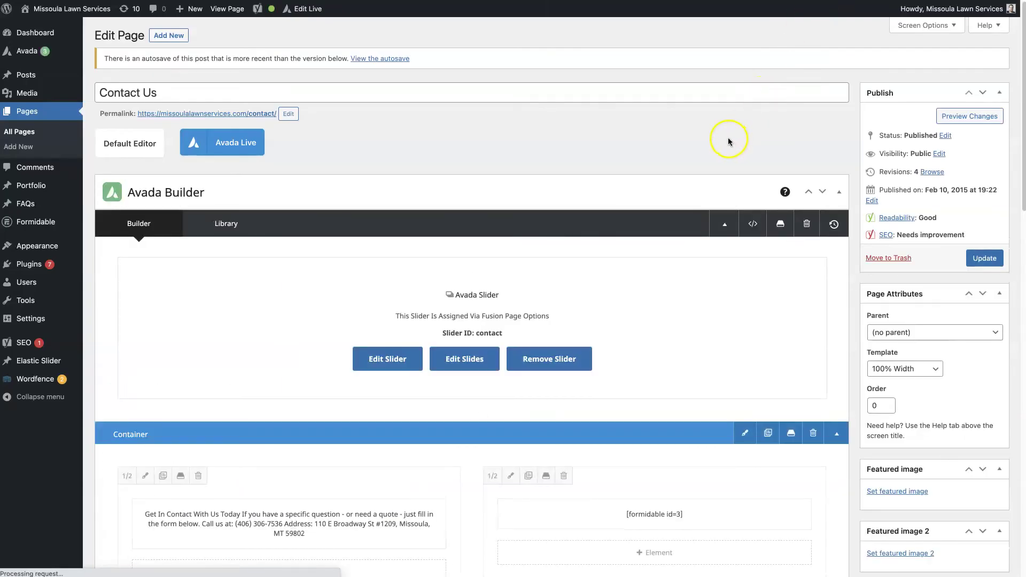
left_click(559, 365)
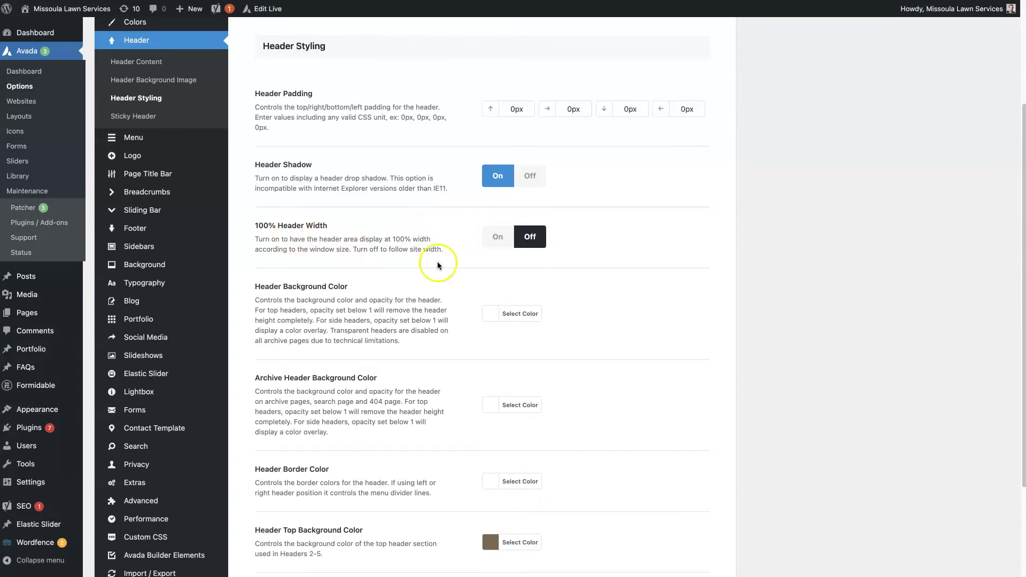
key("ctrl+Tab")
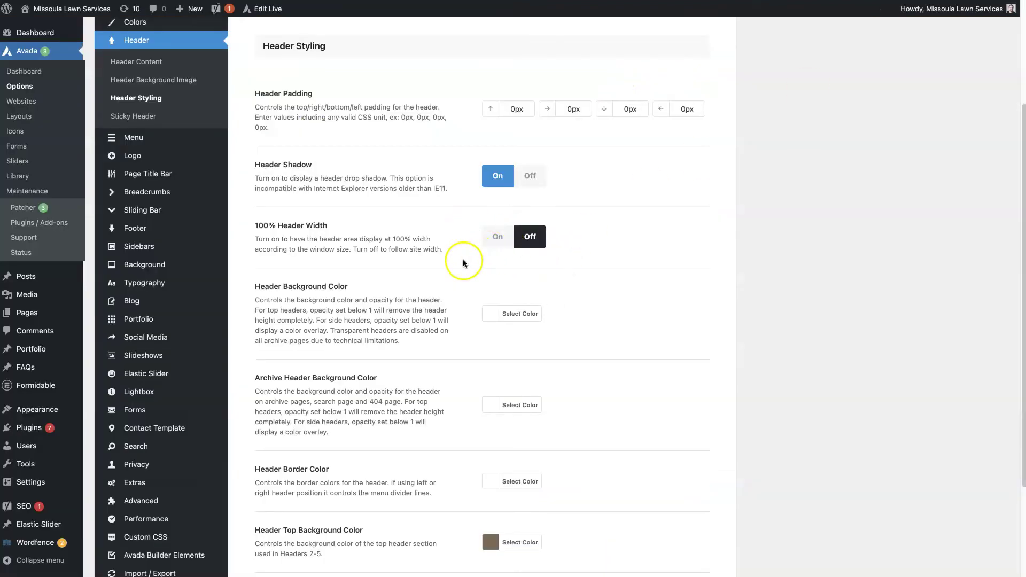
scroll(404, 342, "down", 1)
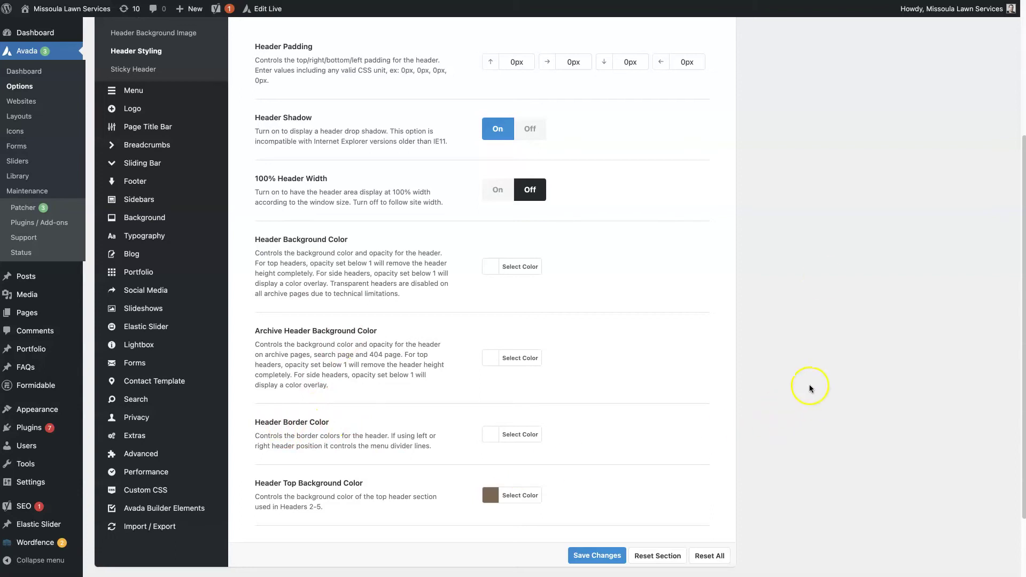
scroll(562, 255, "up", 1)
scroll(496, 309, "up", 1)
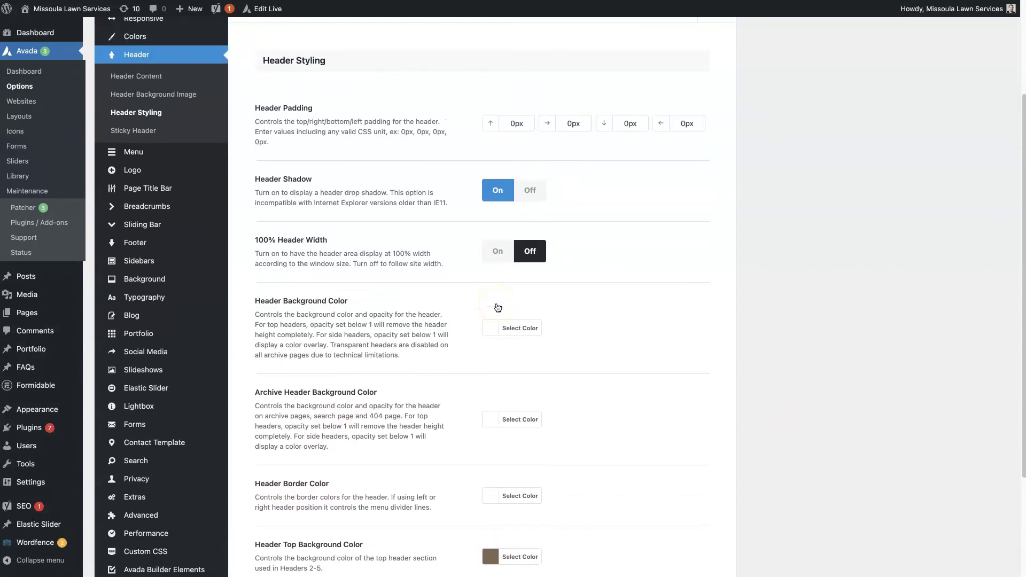
Step: Switch Sticky Header to On under Header > Sticky Header and save the changes
left_click(142, 131)
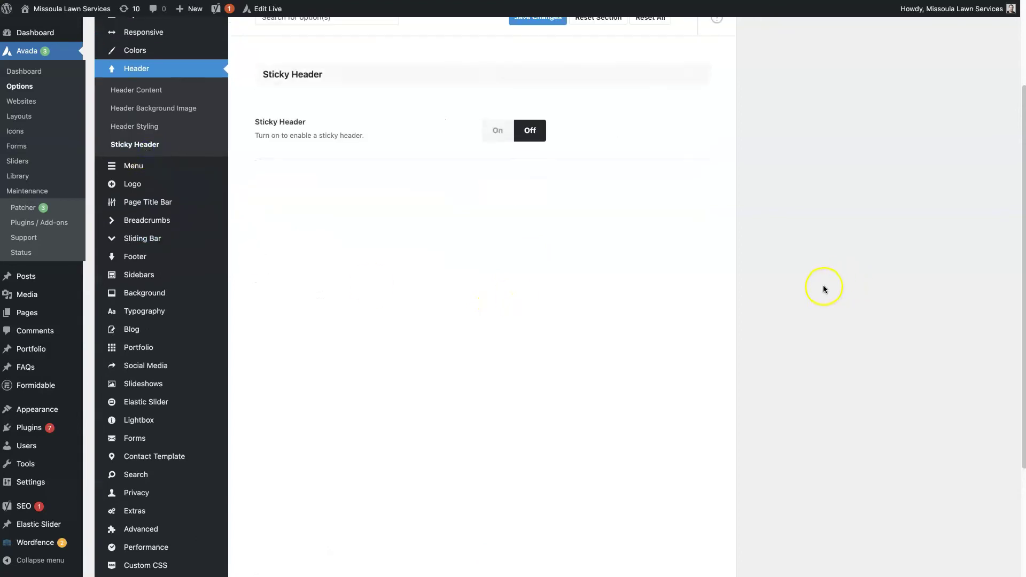
scroll(823, 289, "up", 4)
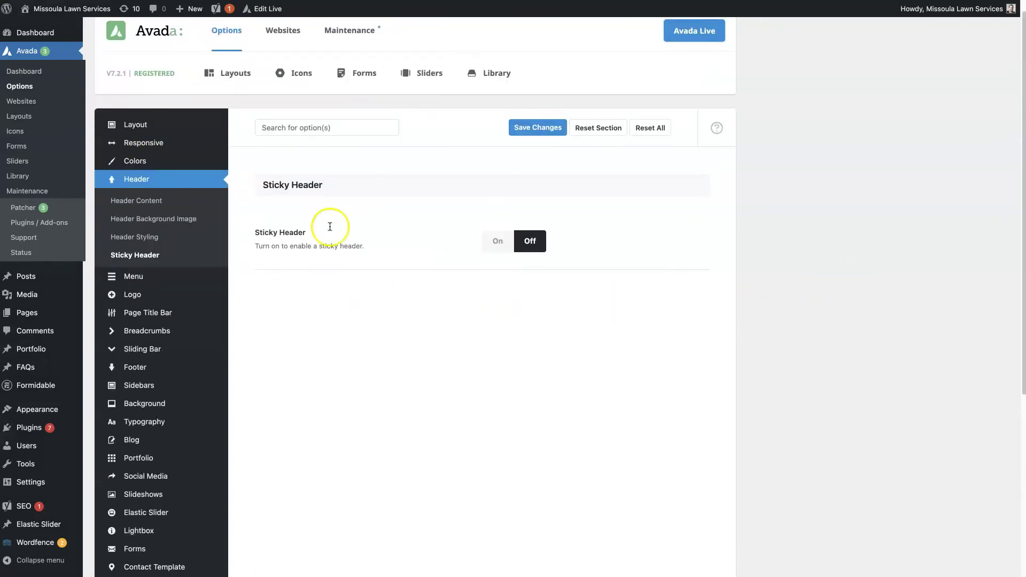
left_click(481, 244)
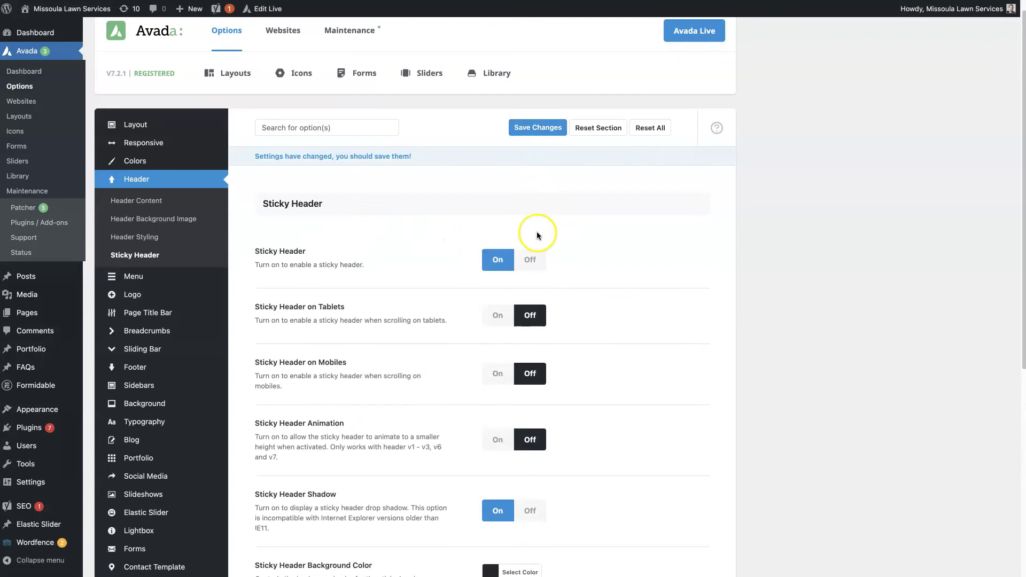
scroll(582, 232, "down", 8)
scroll(582, 236, "up", 8)
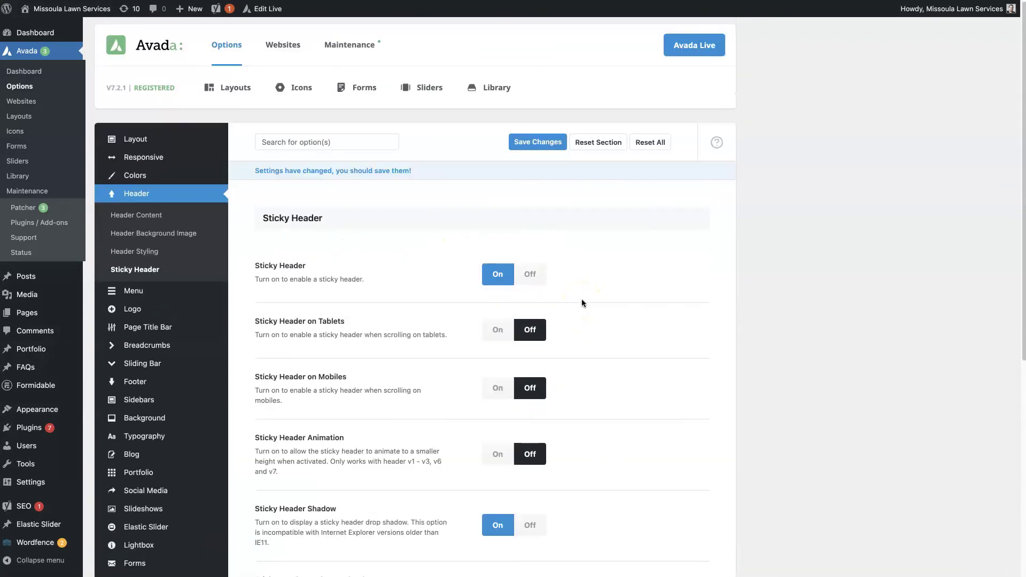
left_click(533, 142)
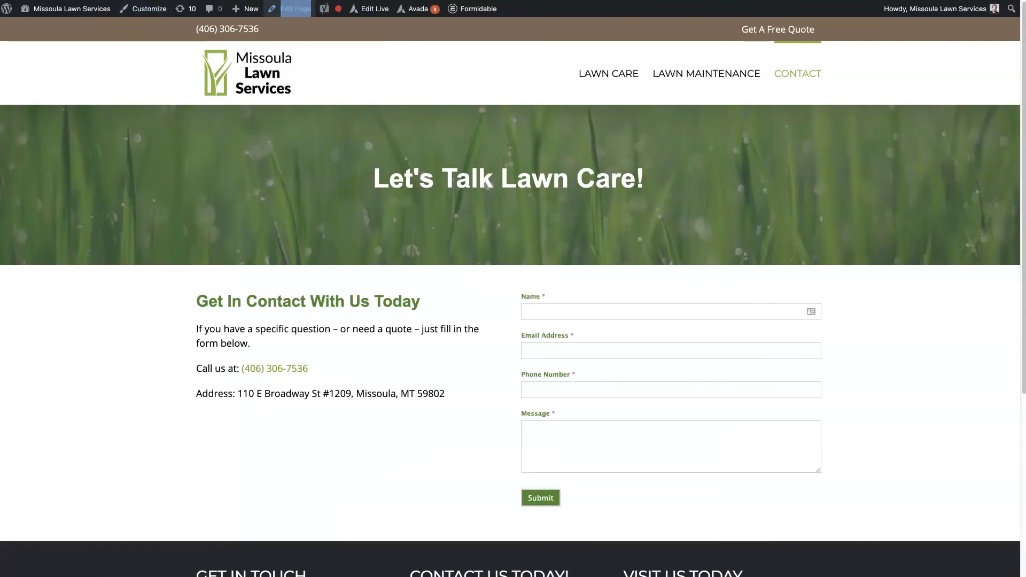
Step: Go from the live Contact page back to the site's home page and reload it
scroll(912, 299, "down", 3)
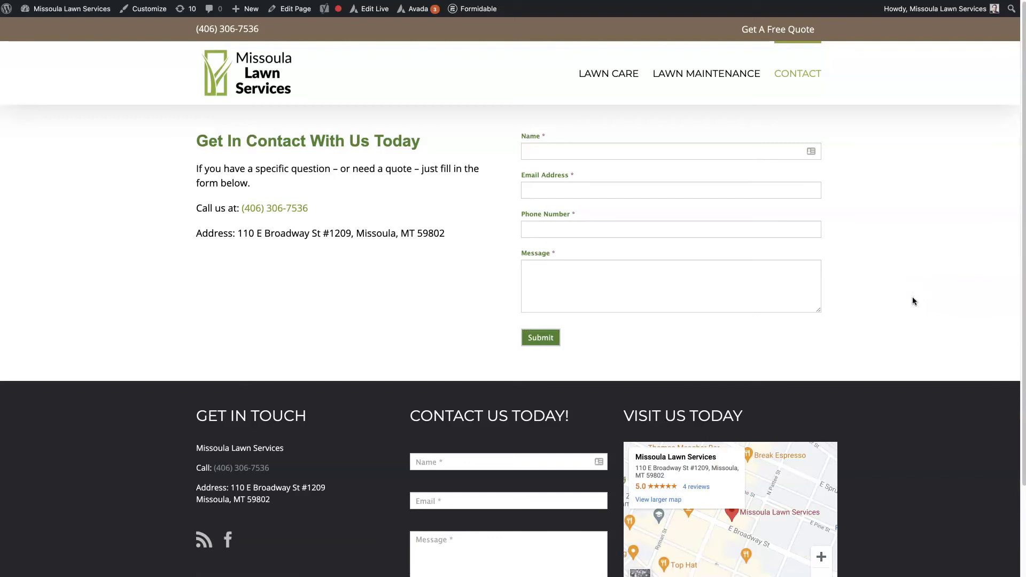
scroll(912, 301, "down", 3)
scroll(908, 303, "up", 3)
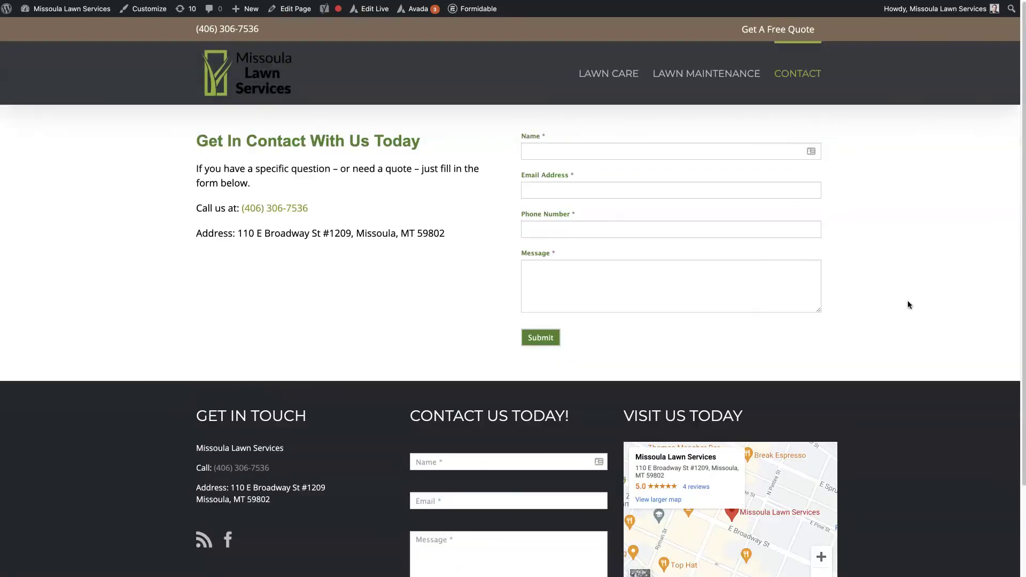
left_click(760, 27)
key("alt+Left")
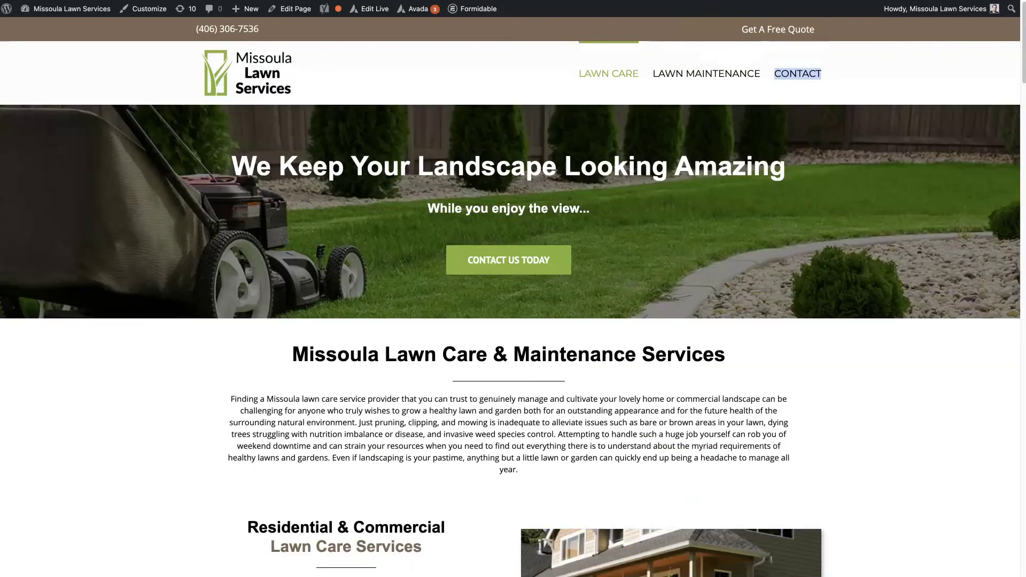
left_click(885, 89)
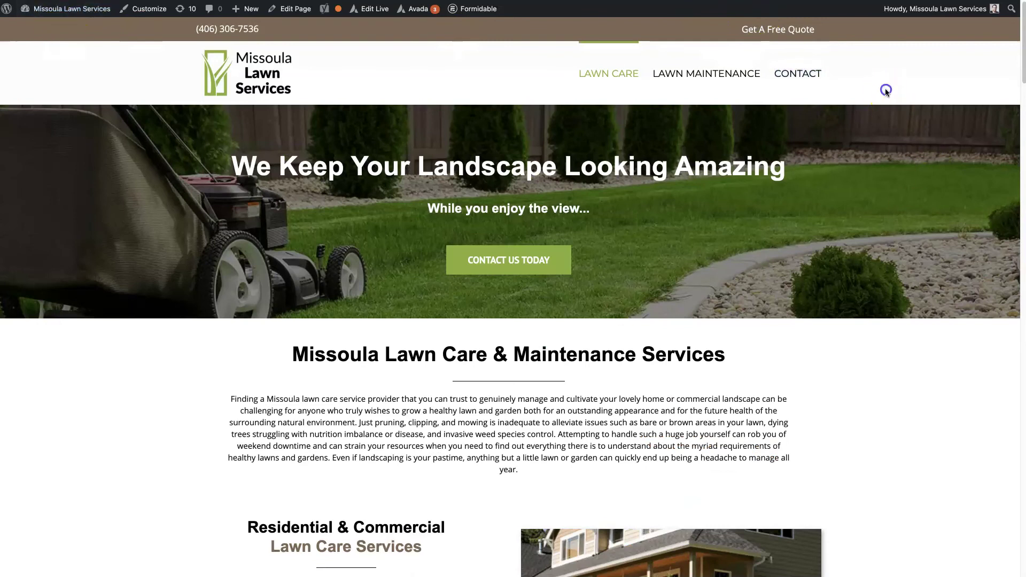
Step: Scroll the home page up and down to confirm the dark sticky header stays on top
scroll(879, 272, "down", 6)
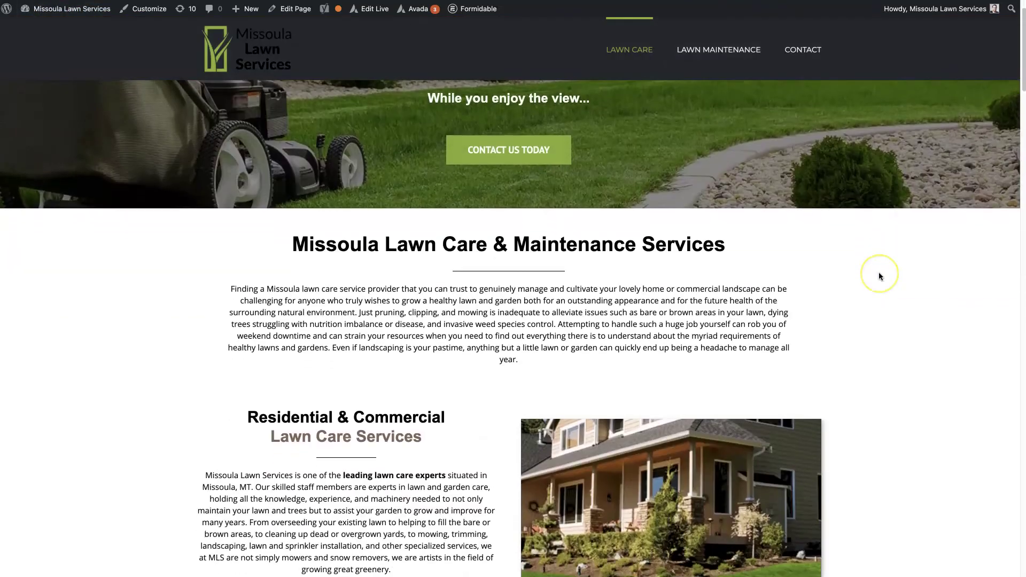
scroll(879, 276, "down", 10)
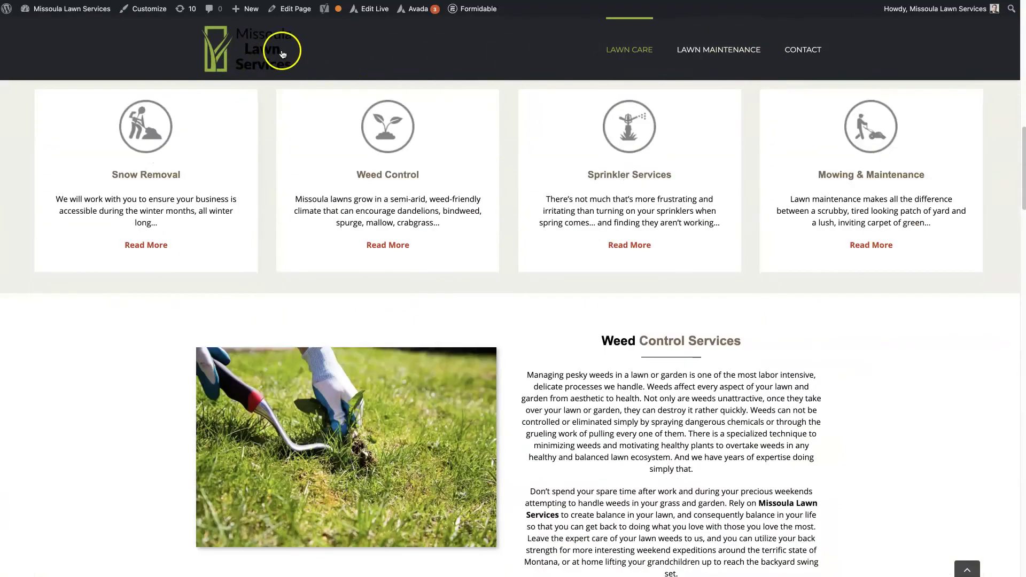
scroll(770, 389, "down", 20)
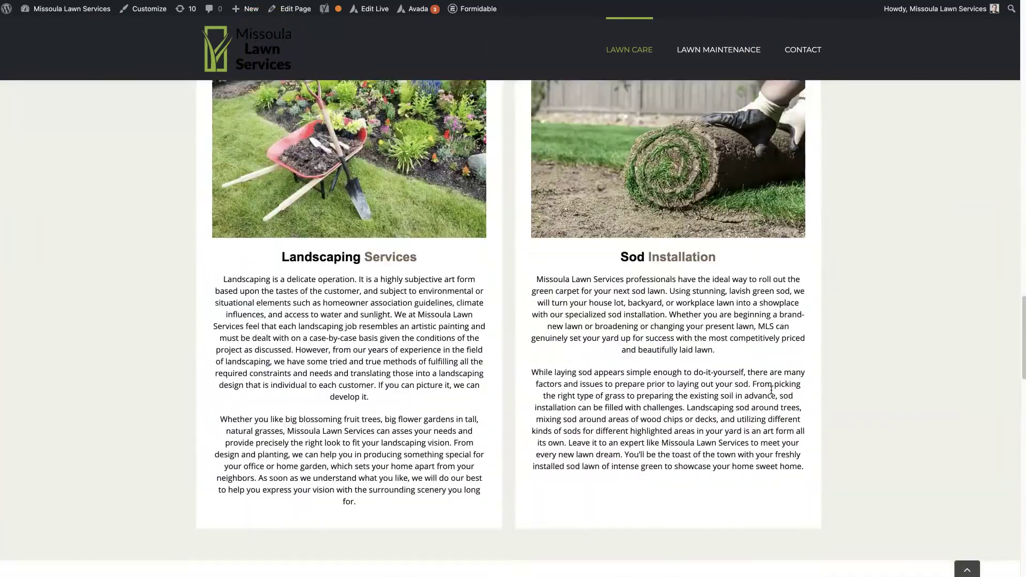
scroll(771, 391, "up", 6)
scroll(771, 390, "up", 20)
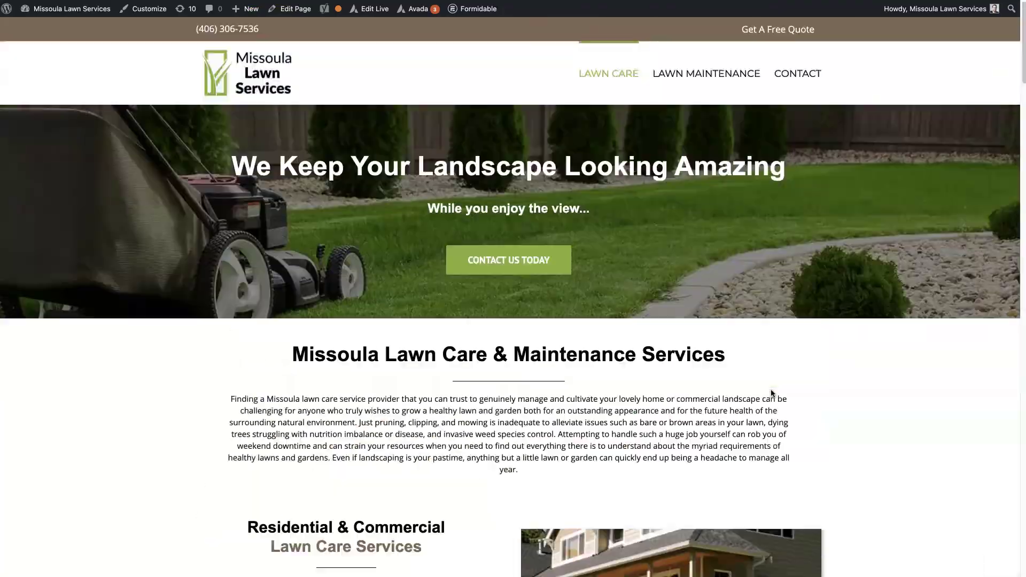
scroll(771, 389, "down", 15)
scroll(771, 389, "down", 12)
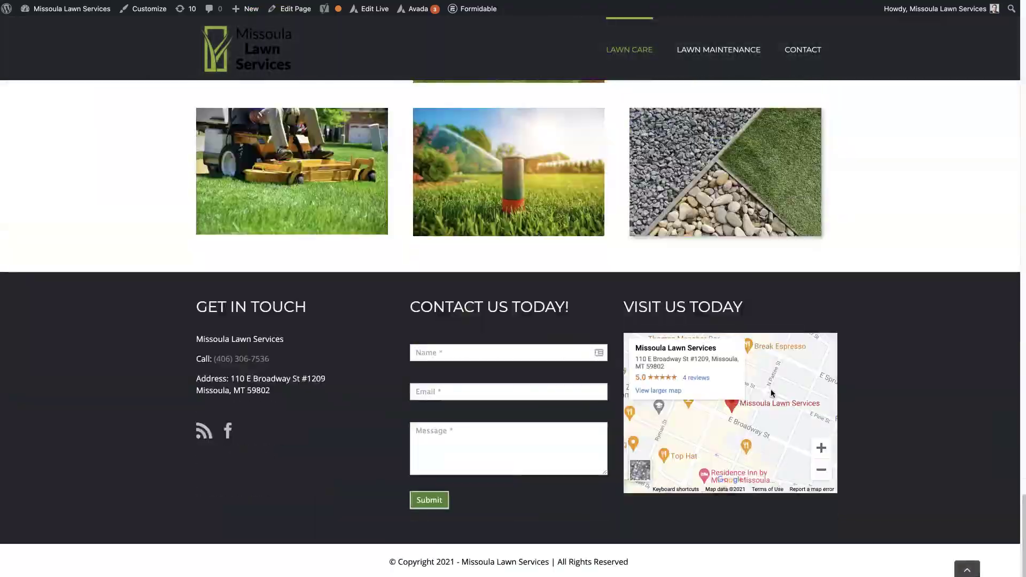
scroll(770, 389, "up", 20)
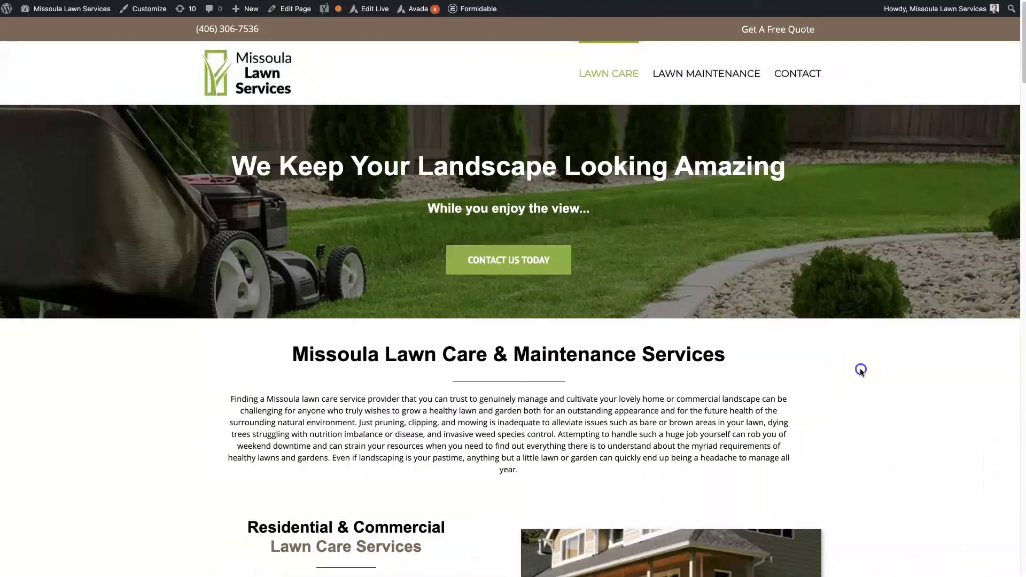
scroll(861, 371, "down", 20)
scroll(860, 372, "up", 5)
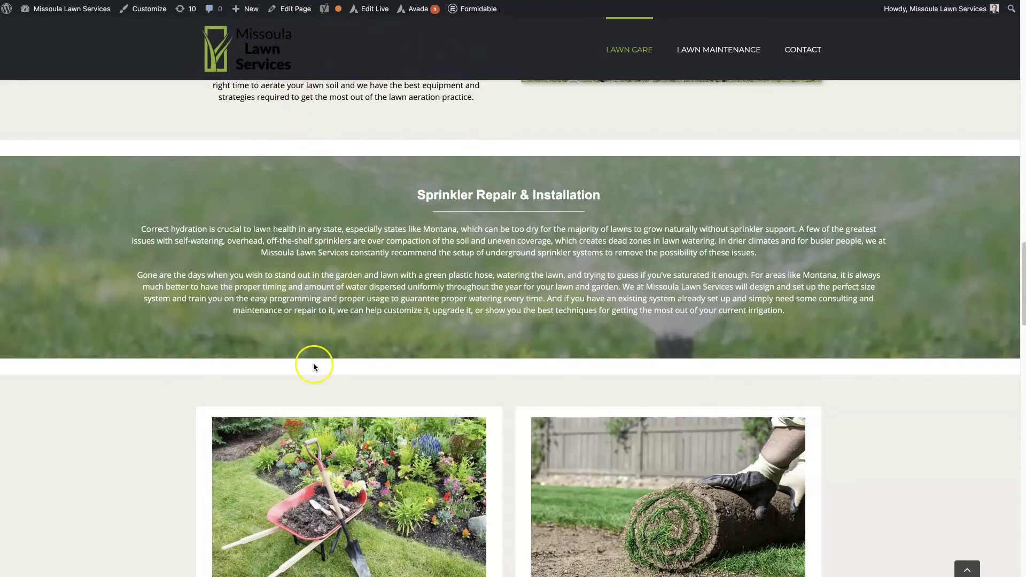
scroll(893, 337, "up", 10)
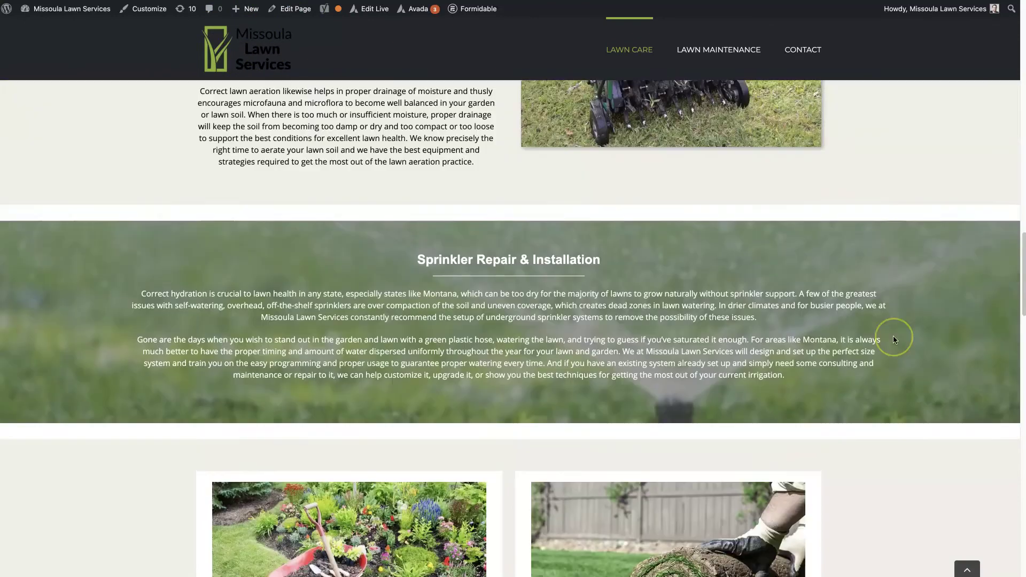
scroll(893, 336, "up", 15)
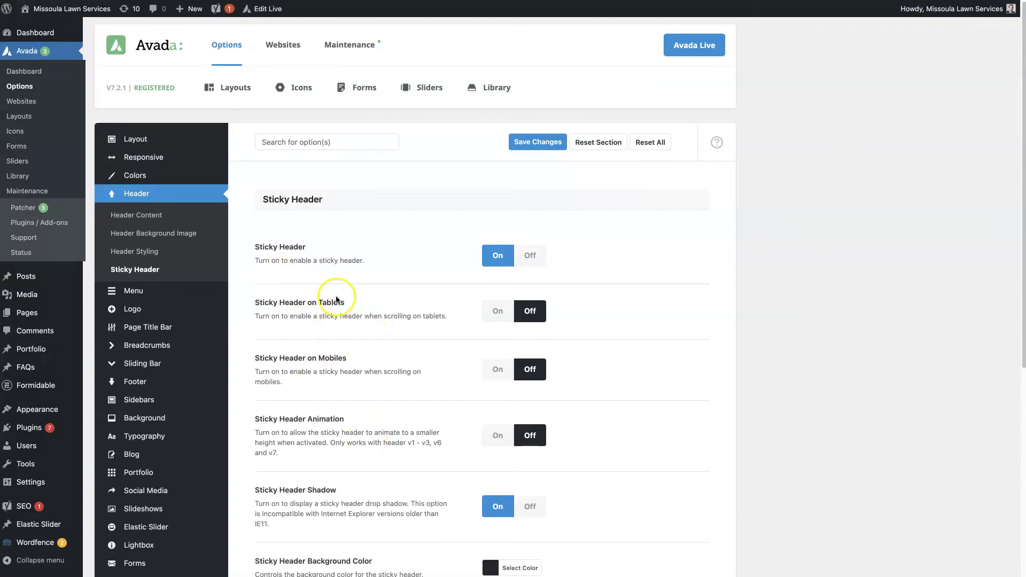
scroll(417, 381, "down", 1)
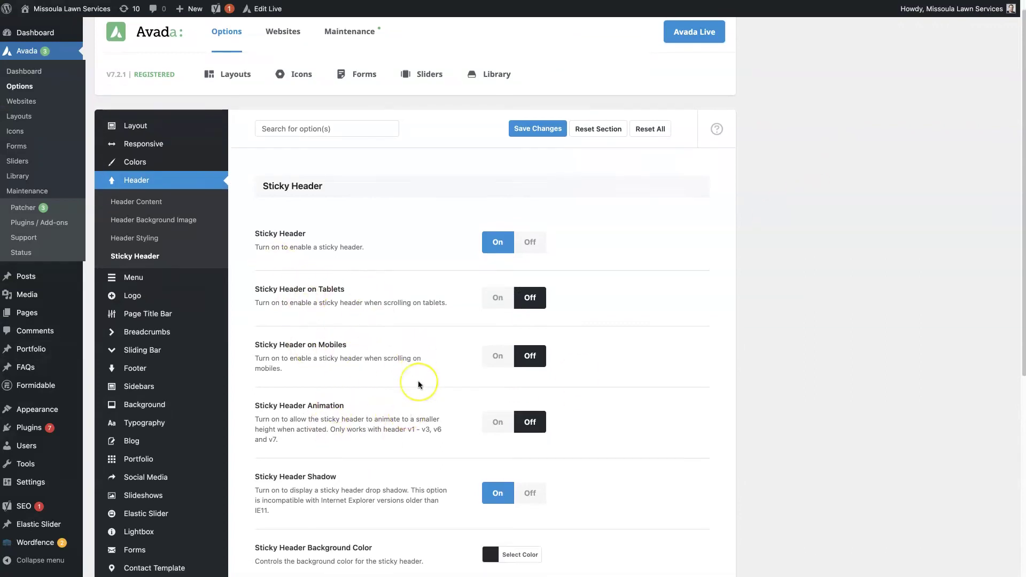
scroll(417, 381, "down", 5)
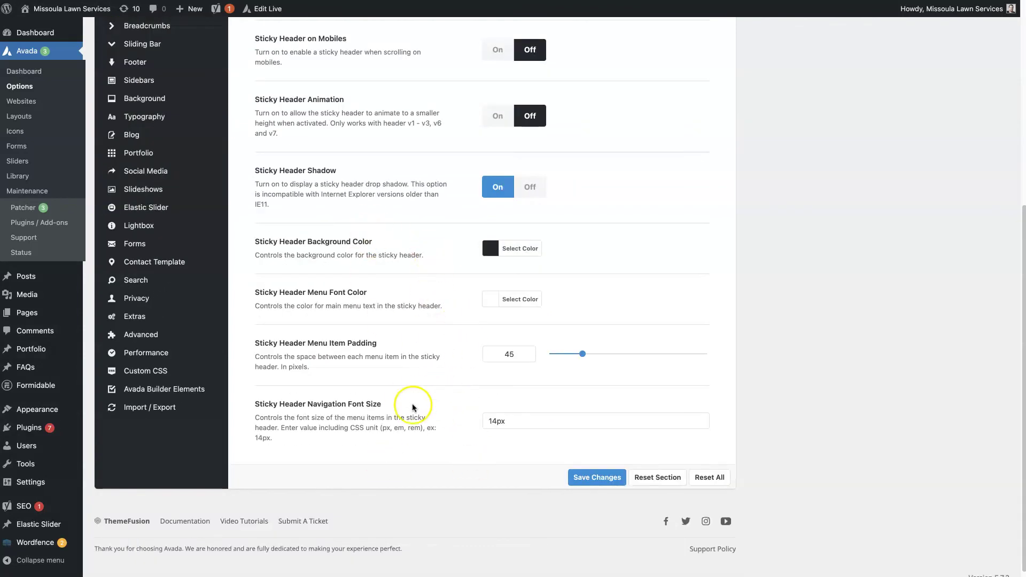
left_click_drag(505, 422, 470, 424)
left_click(470, 423)
scroll(843, 309, "up", 6)
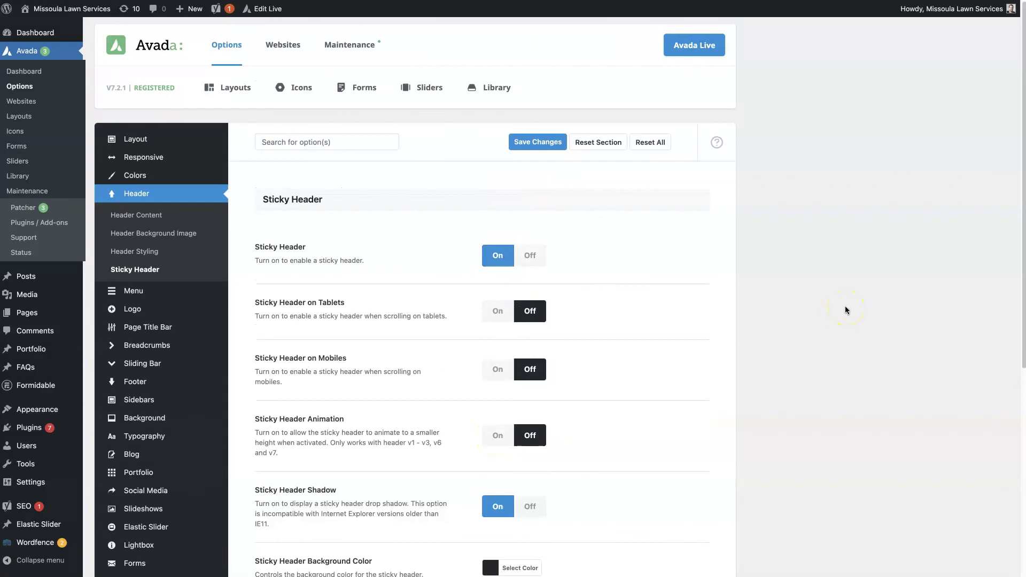